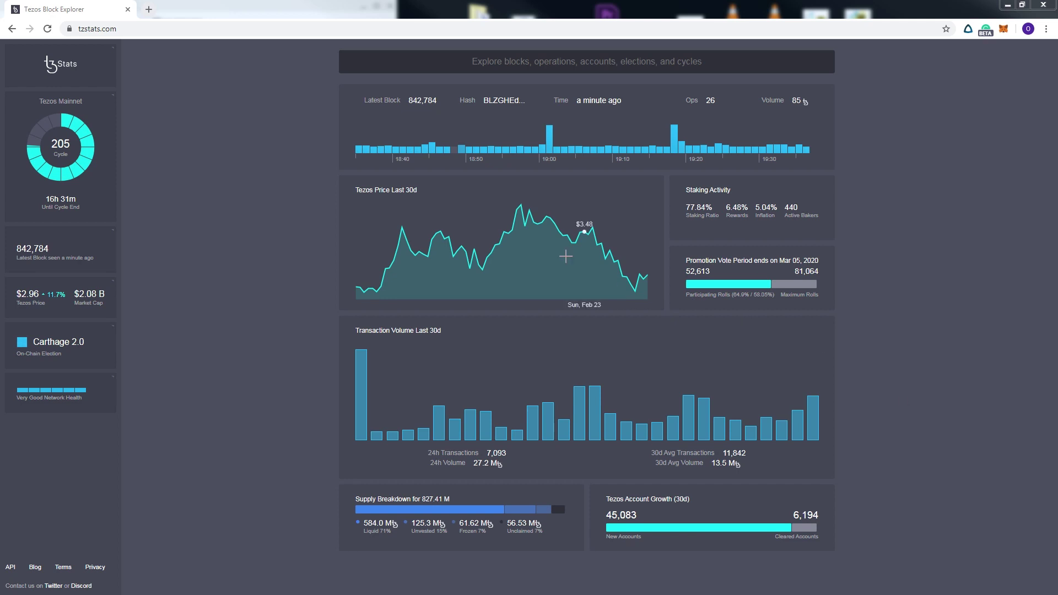
Open cycle 205 details, return to the dashboard, then back out of the cycle page.
left_click(53, 149)
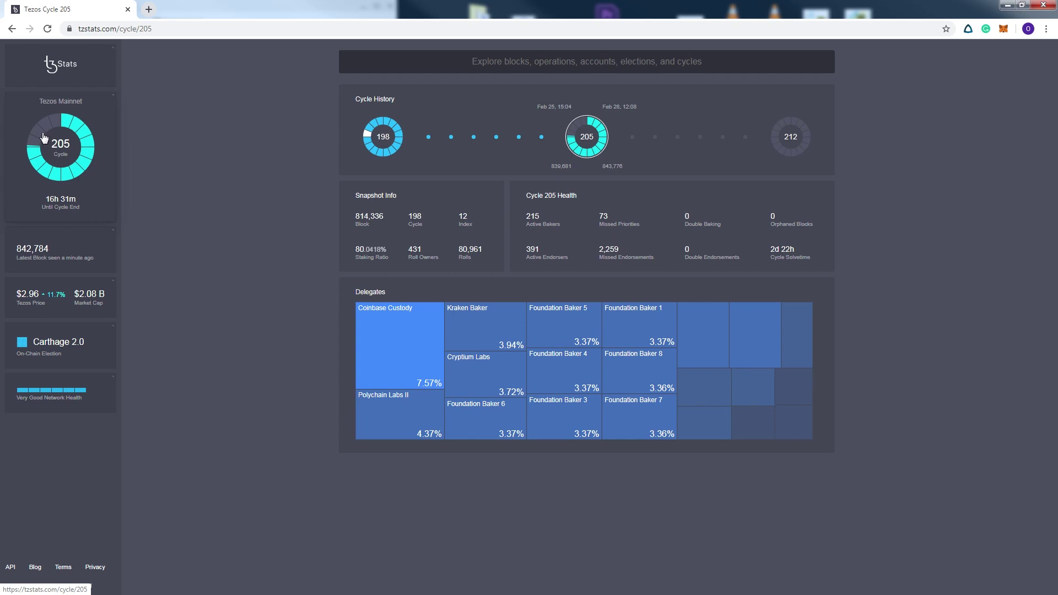
left_click(12, 28)
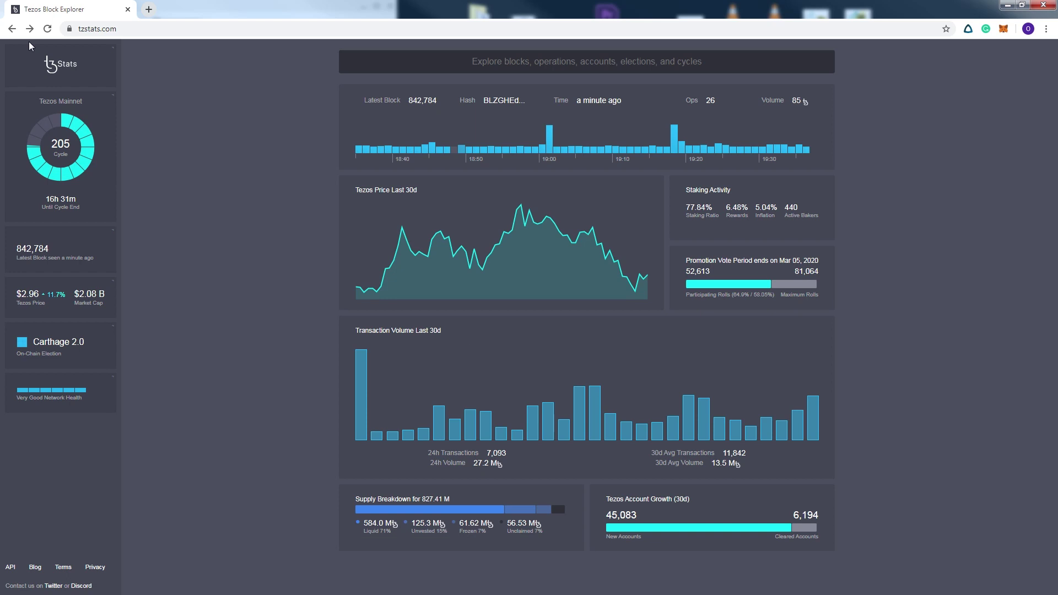
left_click(46, 120)
key("alt+Left")
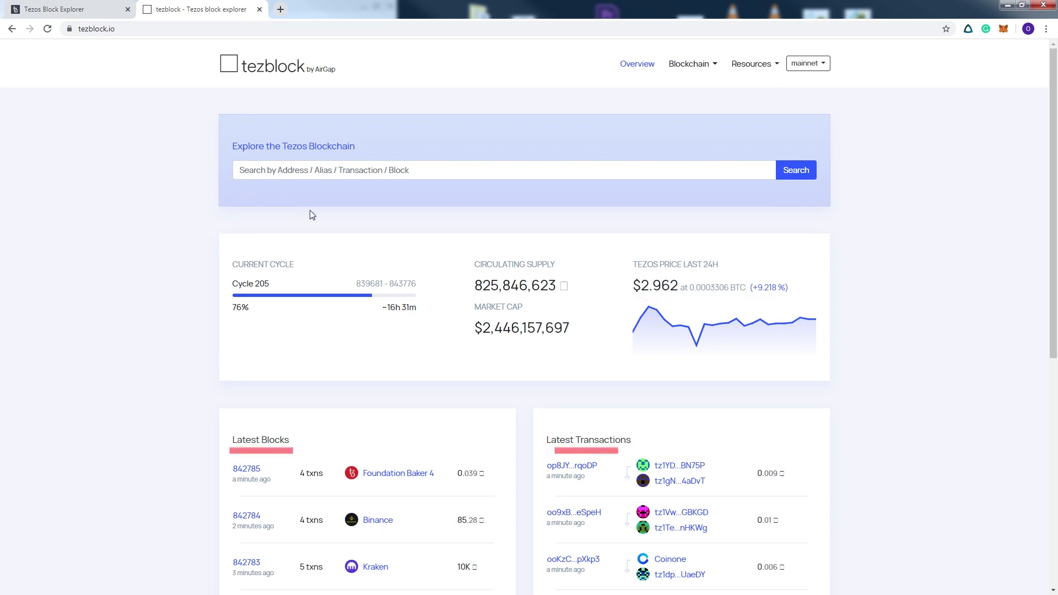
scroll(314, 219, "down", 3)
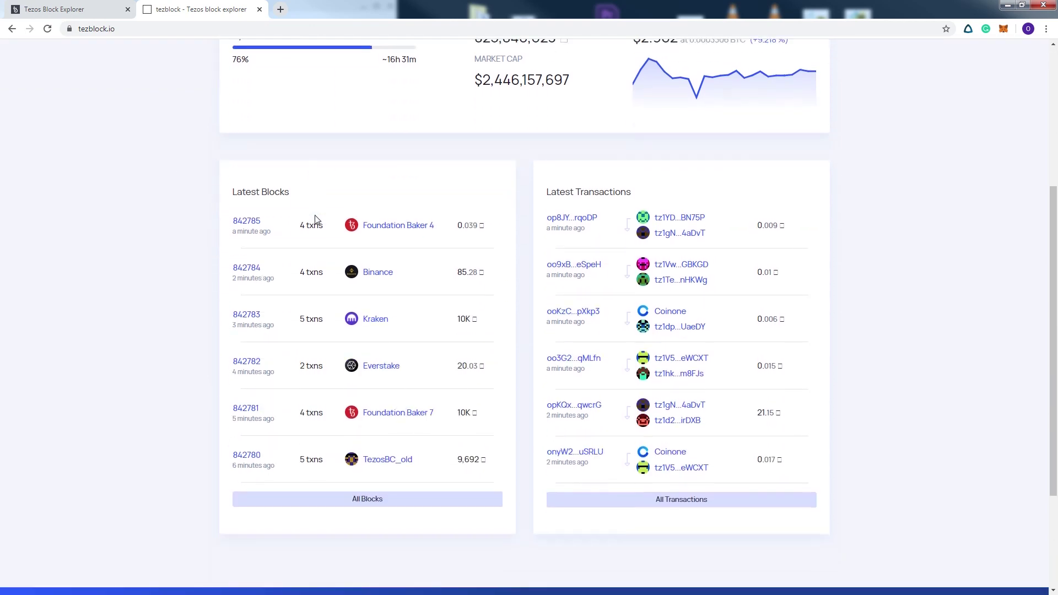
scroll(315, 219, "down", 3)
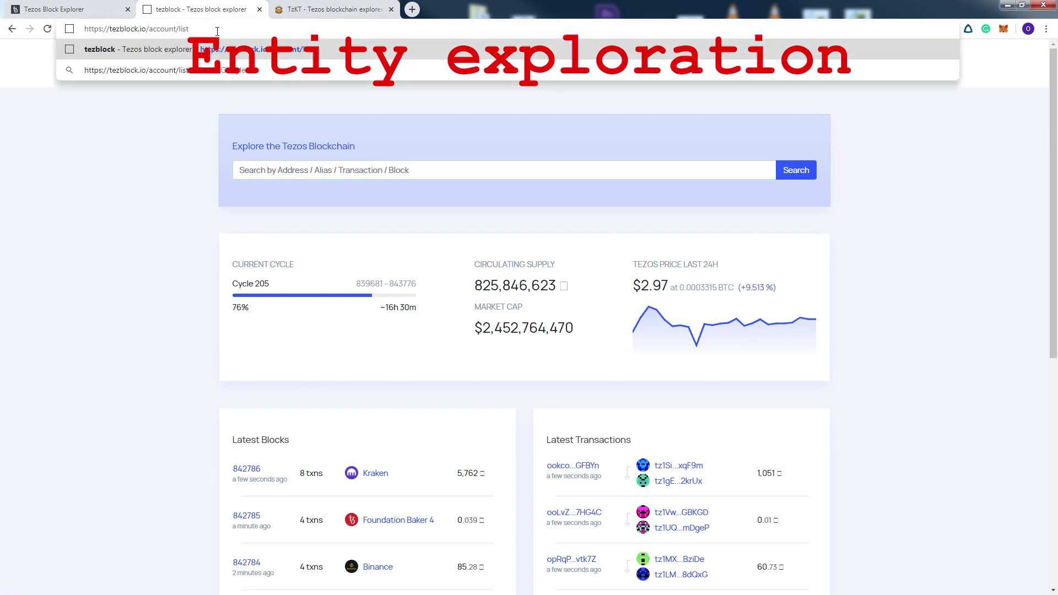
Load tezblock's accounts list by balance and extend it twice beyond ten entries.
key("Return")
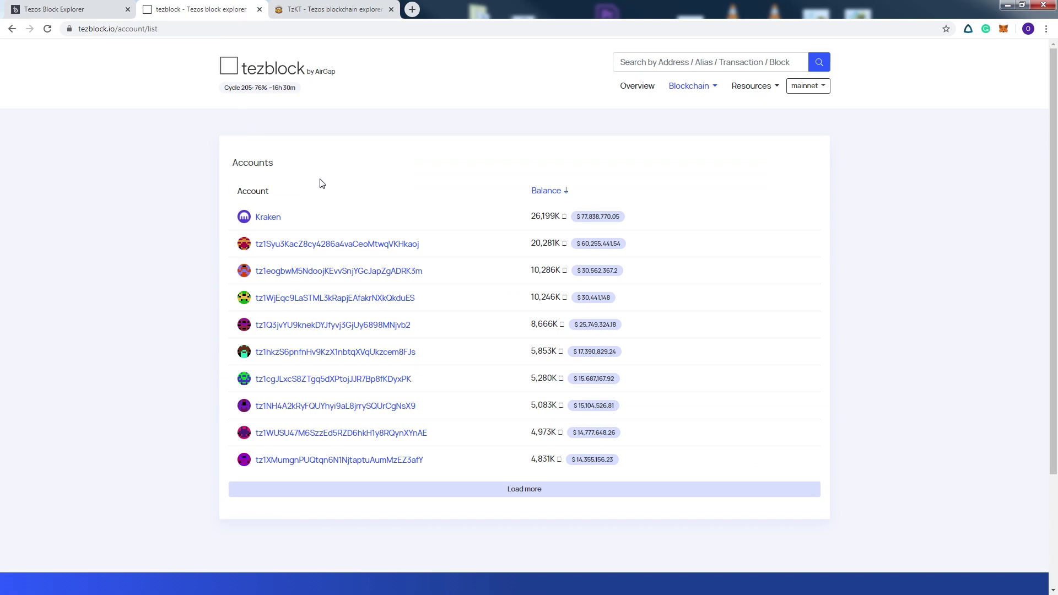
left_click(517, 488)
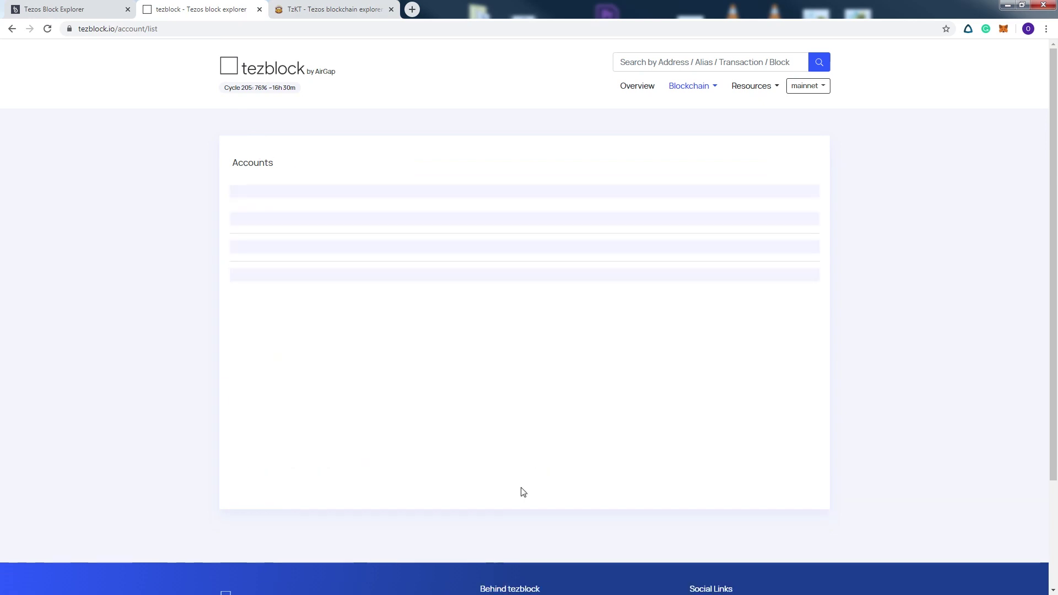
scroll(521, 491, "down", 3)
scroll(522, 491, "down", 3)
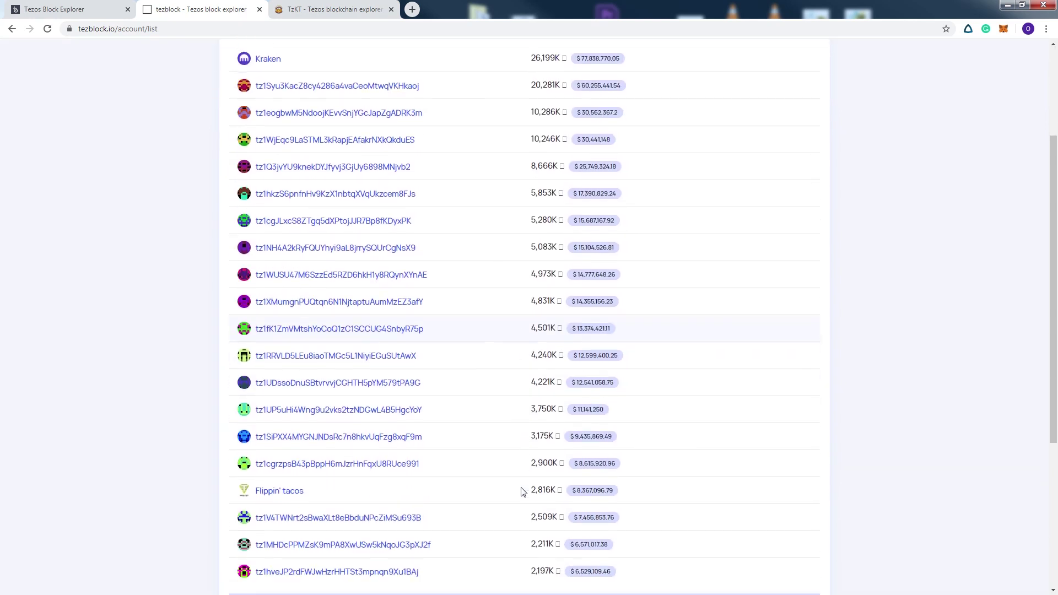
scroll(522, 492, "down", 2)
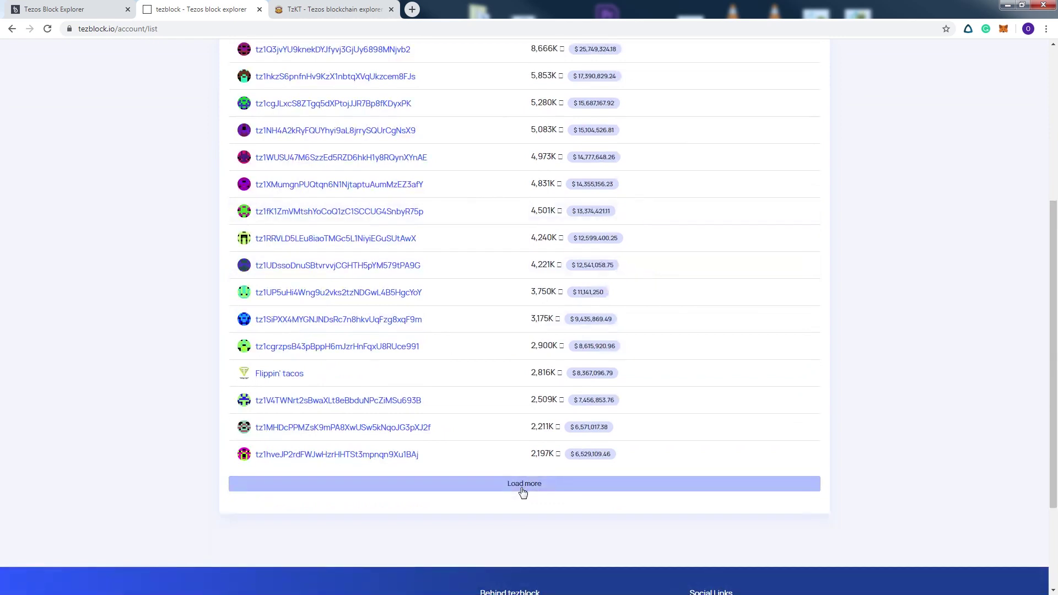
left_click(522, 492)
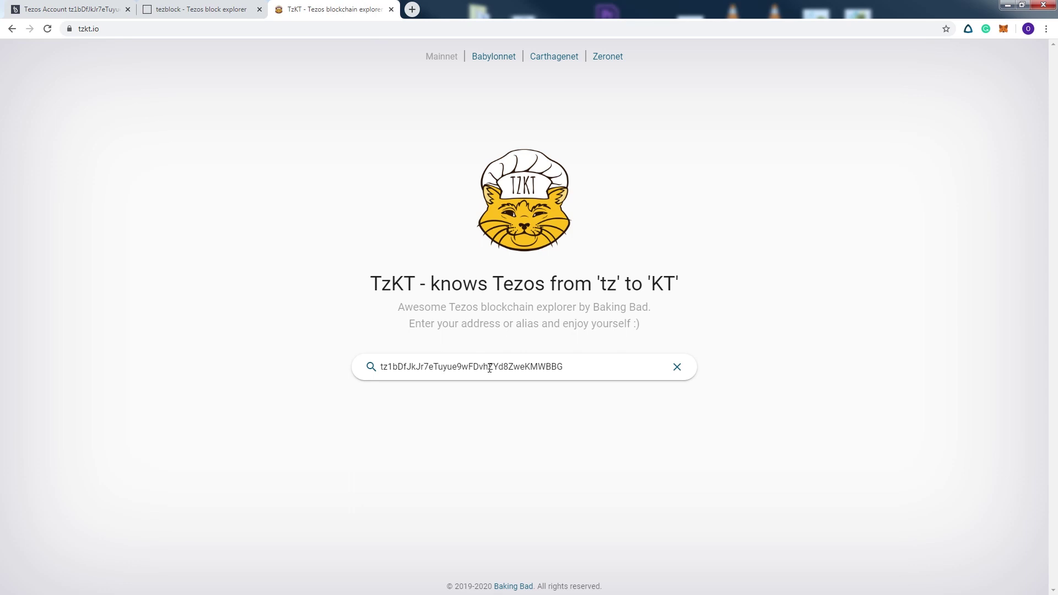
key("Return")
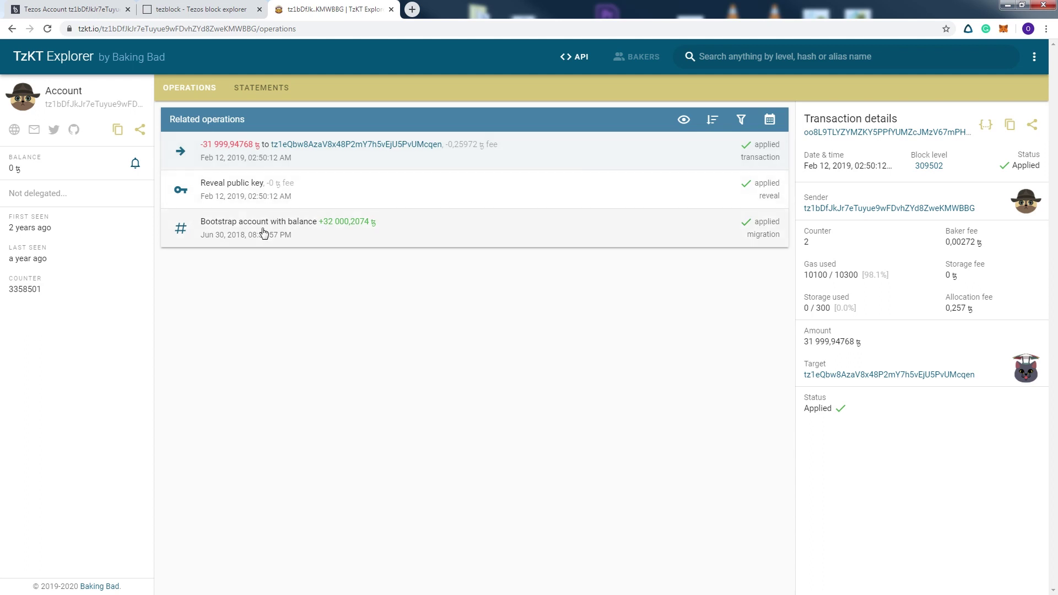
Reload the account in TzStats and check its Sent and Received transfers.
left_click(70, 10)
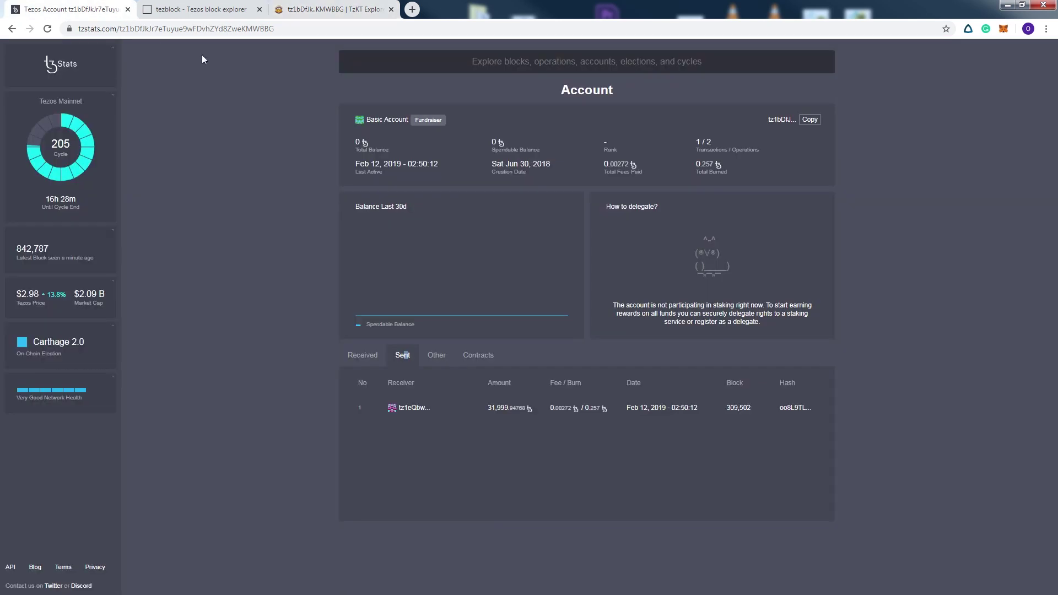
key("F5")
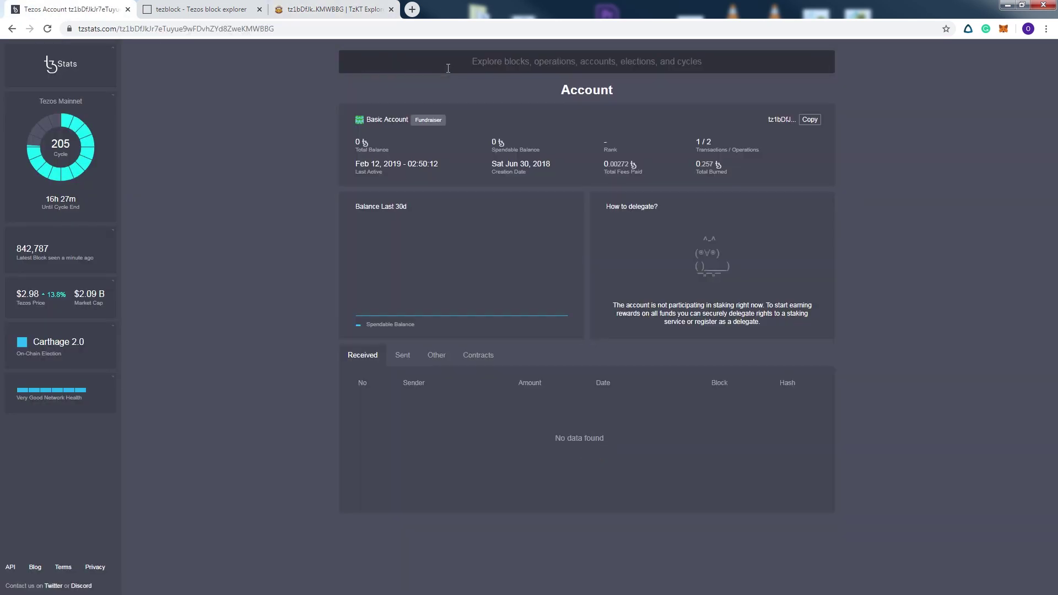
left_click(403, 355)
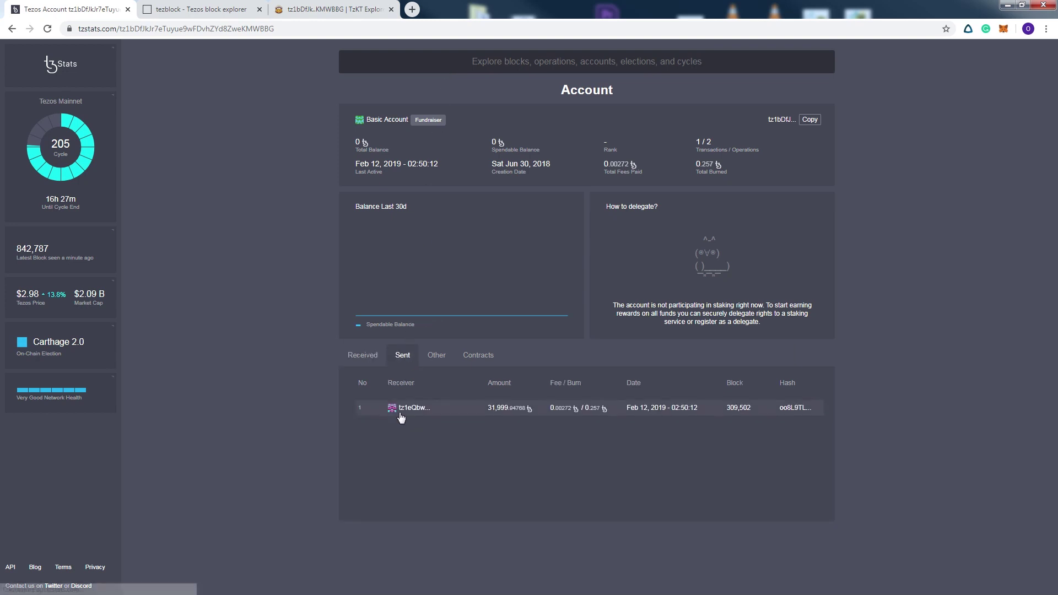
left_click(364, 355)
left_click(201, 9)
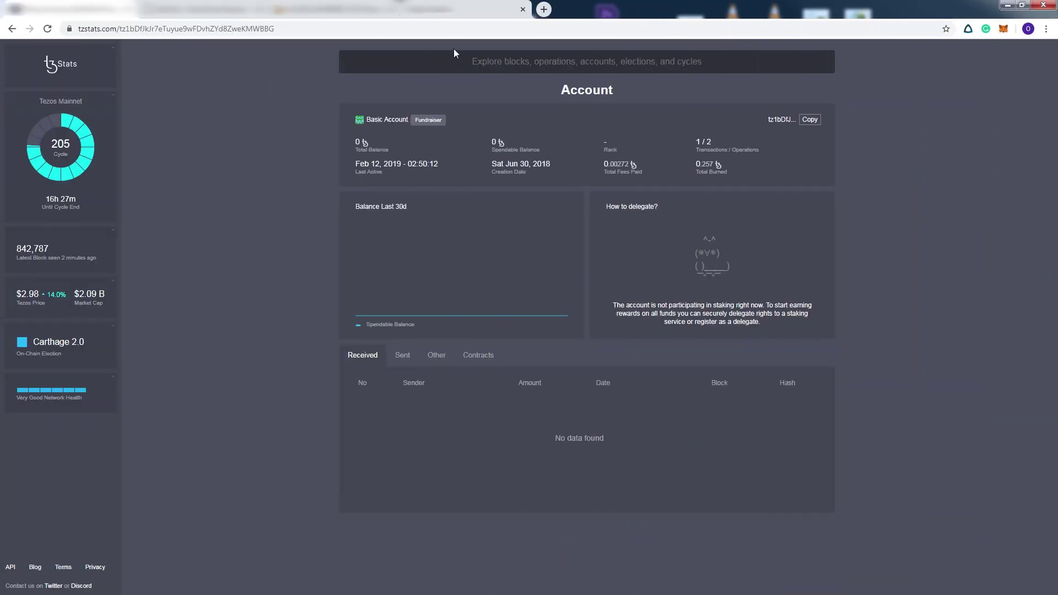
left_click(463, 60)
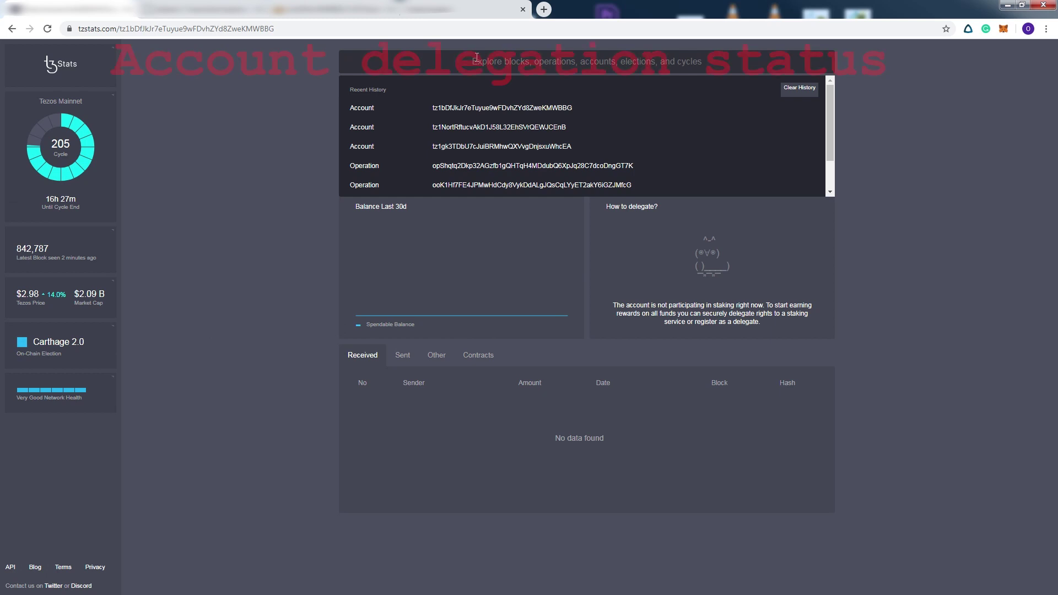
key("Return")
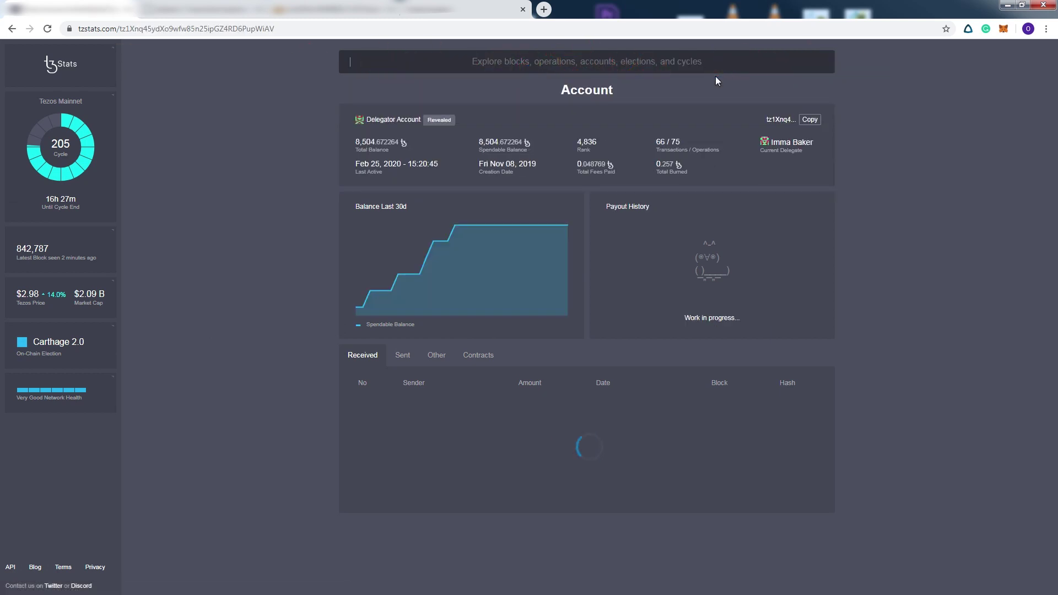
left_click(436, 355)
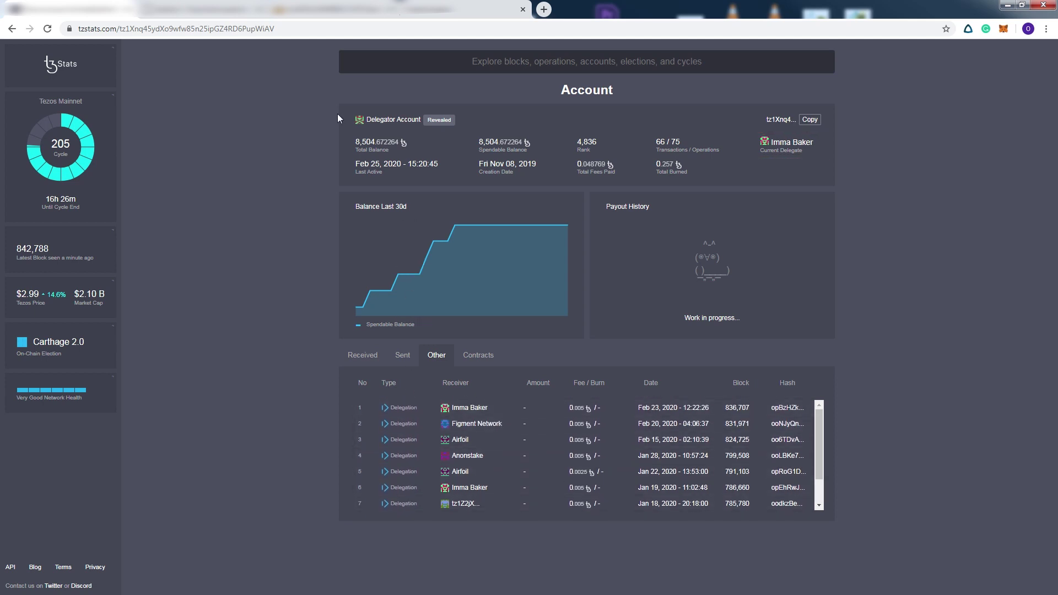
left_click(240, 10)
scroll(569, 182, "up", 5)
left_click(707, 63)
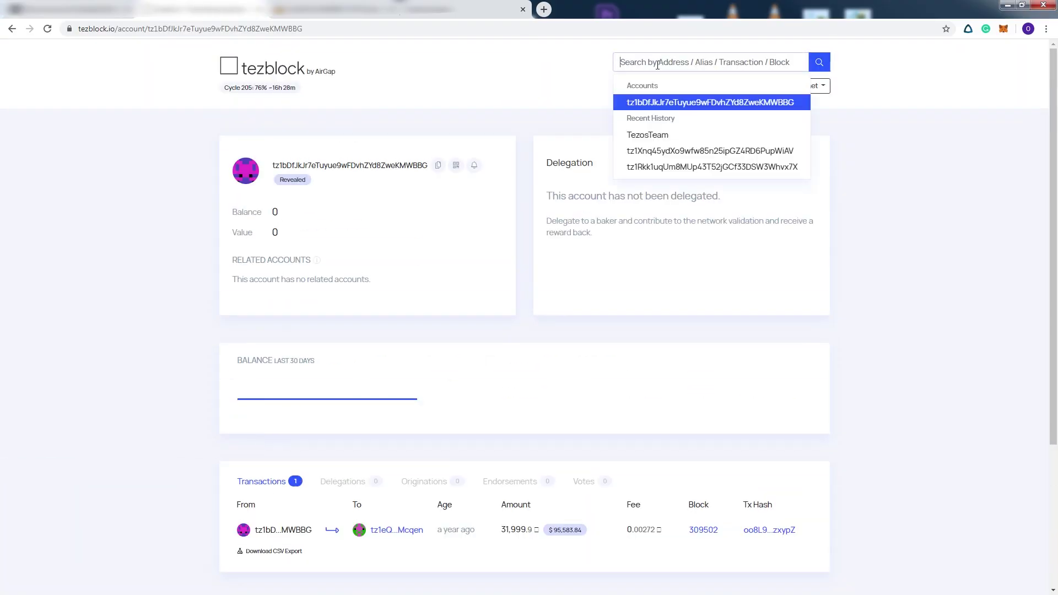
key("ctrl+v")
left_click(819, 62)
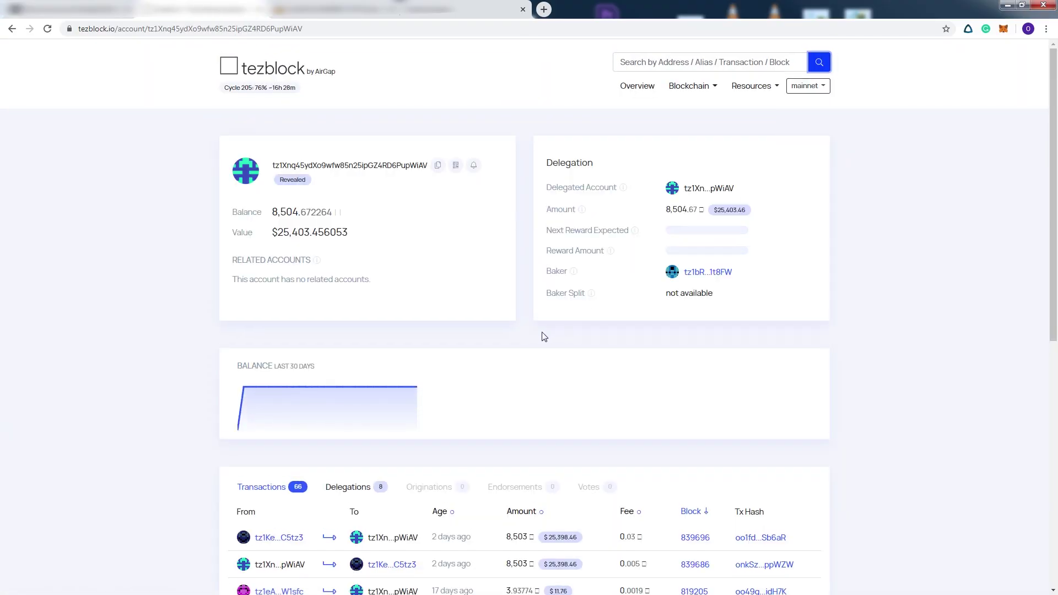
scroll(529, 331, "down", 2)
left_click(349, 322)
scroll(359, 327, "down", 2)
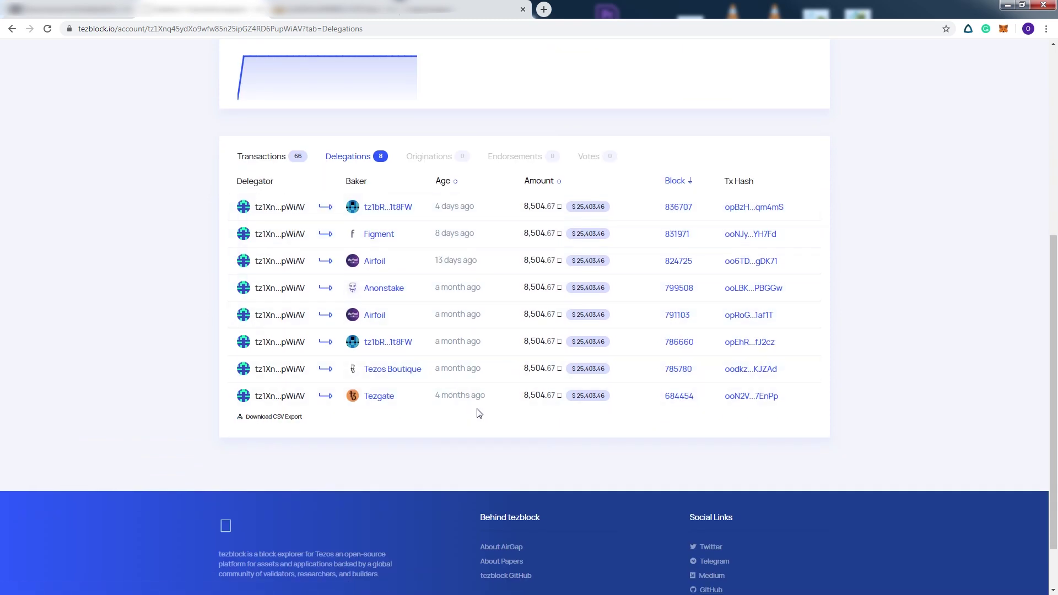
left_click(351, 12)
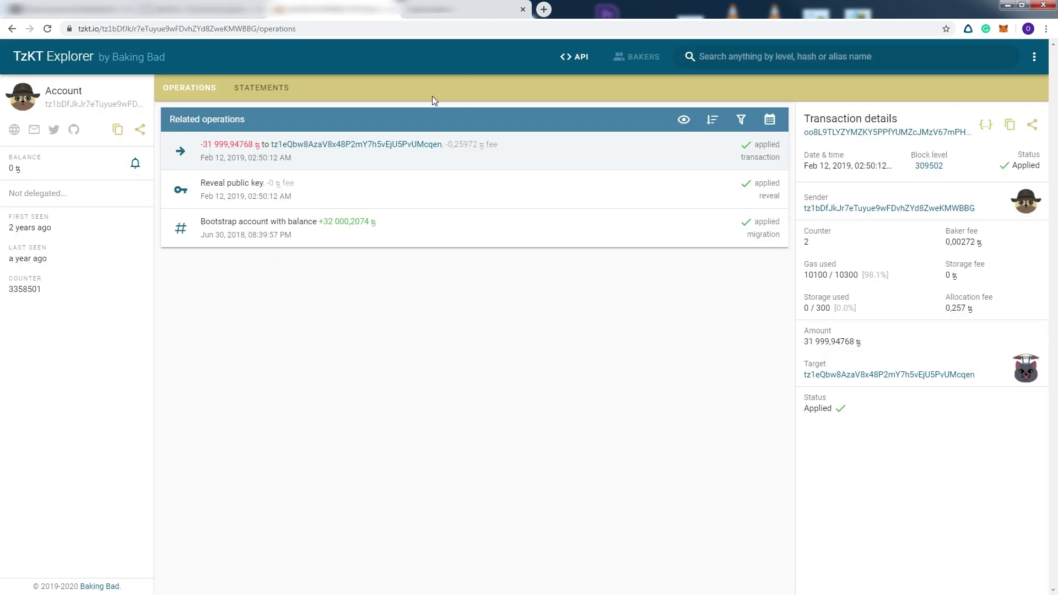
Look up the pasted account in TzKT and select its Pending delegation status.
left_click(727, 56)
key("ctrl+v")
key("Return")
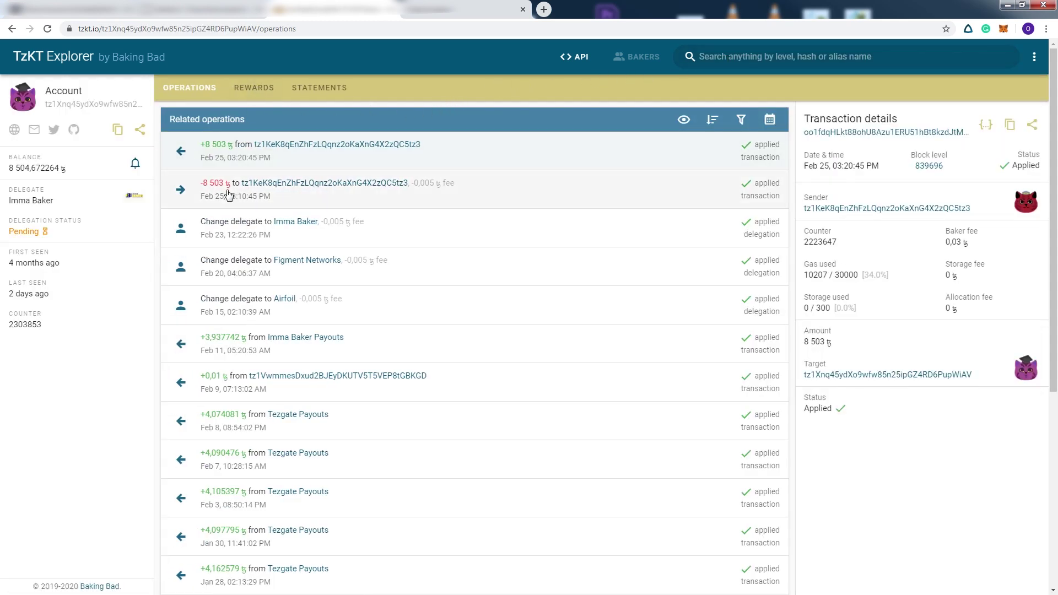
scroll(228, 193, "down", 3)
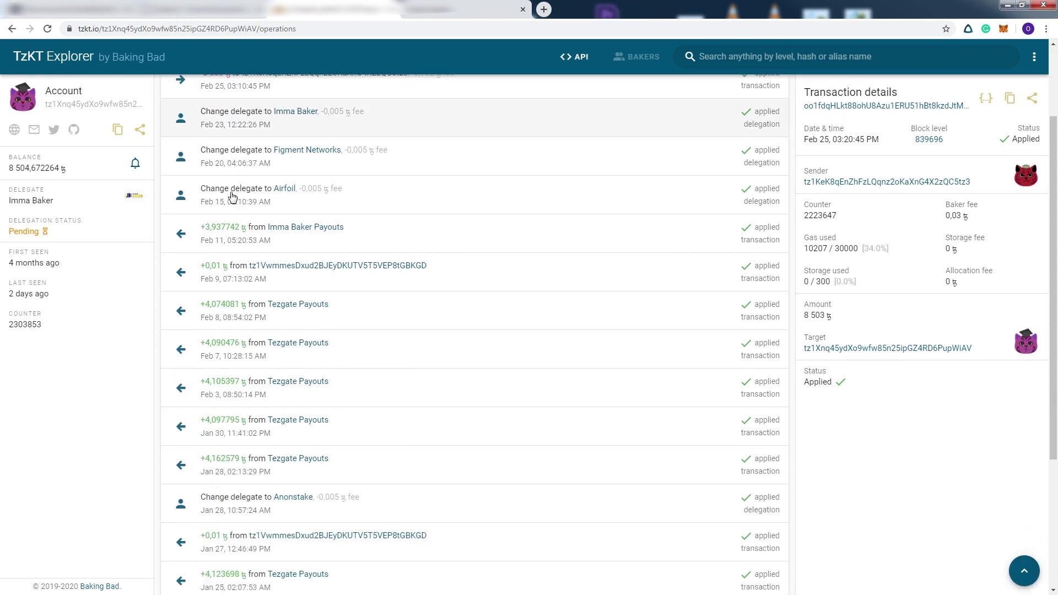
scroll(228, 193, "down", 3)
scroll(232, 196, "down", 3)
scroll(232, 197, "down", 3)
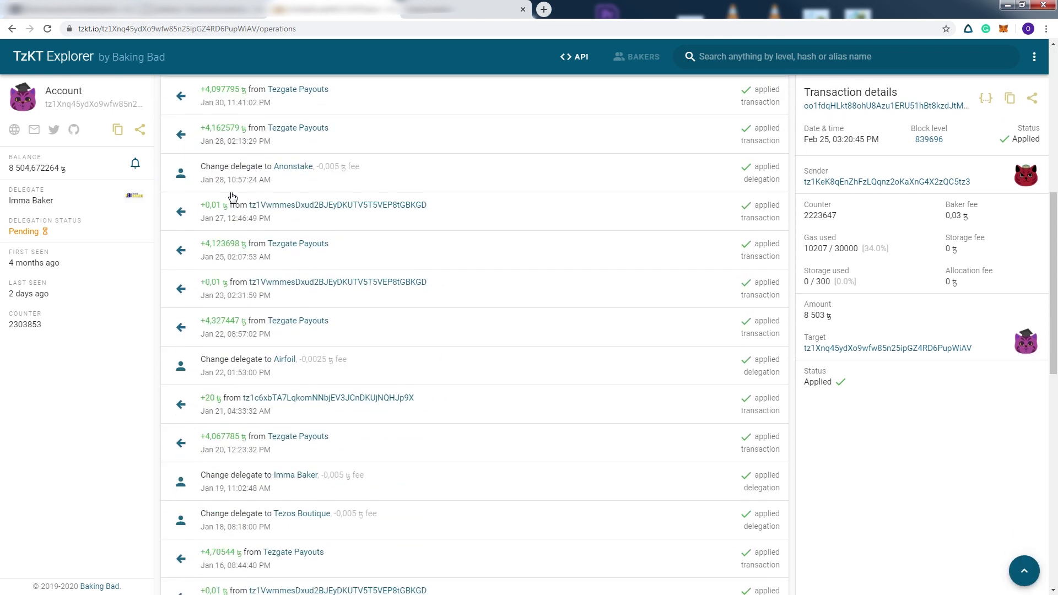
scroll(231, 196, "down", 2)
scroll(223, 166, "up", 10)
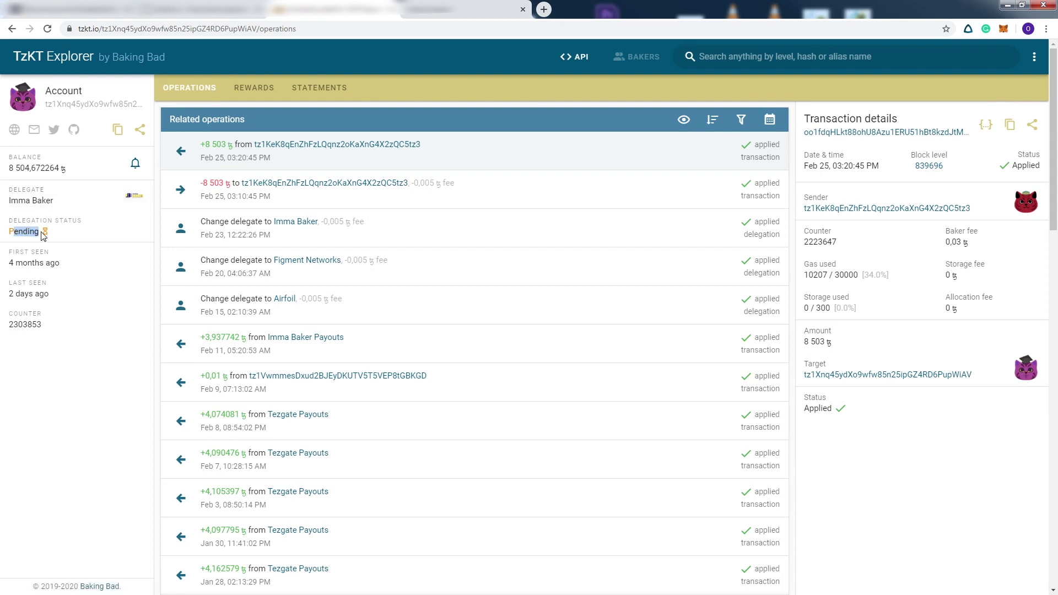
left_click_drag(51, 232, 7, 232)
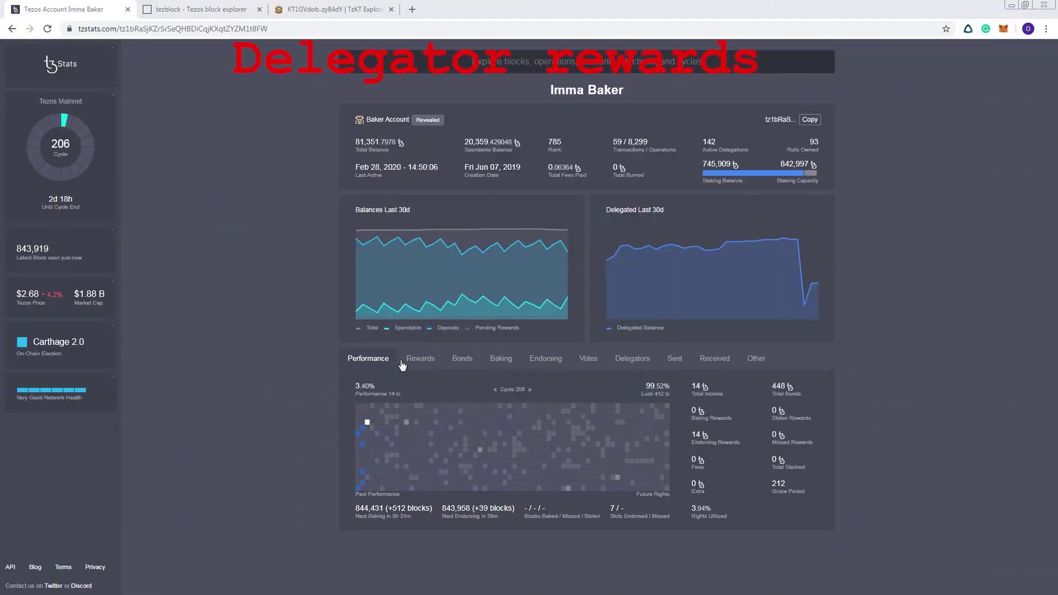
Show Imma Baker's cycle 205 reward split in TzStats, then page 6 of tezblock's payouts.
left_click(420, 358)
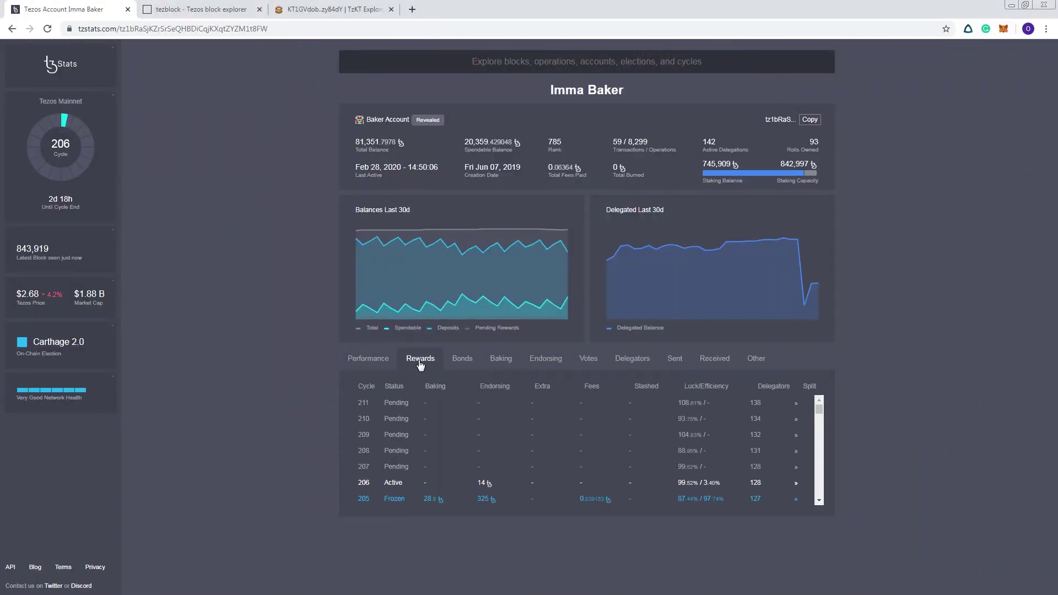
left_click(796, 499)
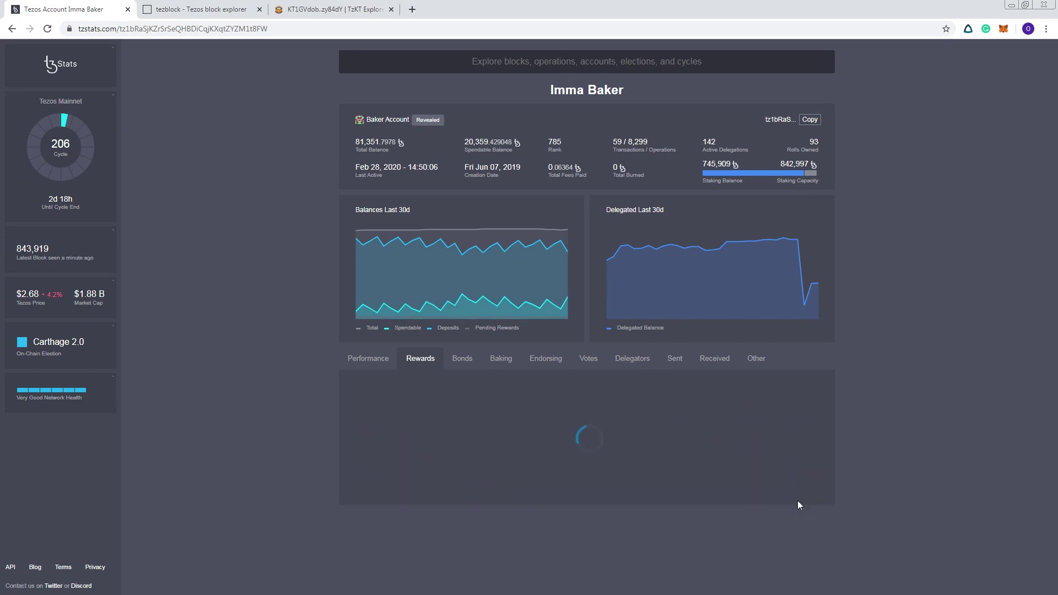
scroll(795, 476, "down", 3)
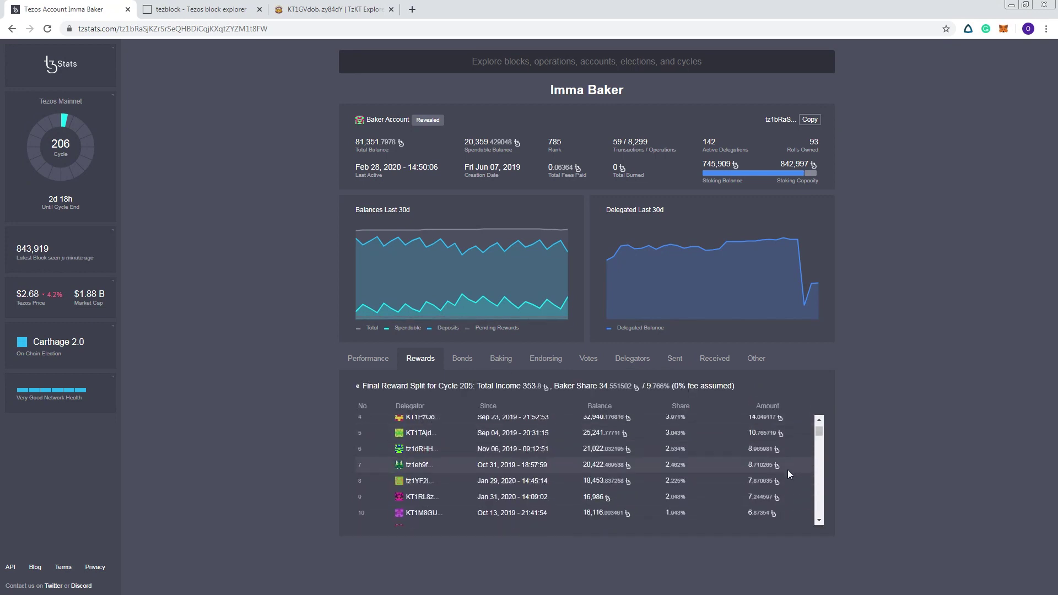
scroll(788, 469, "down", 1)
left_click(201, 9)
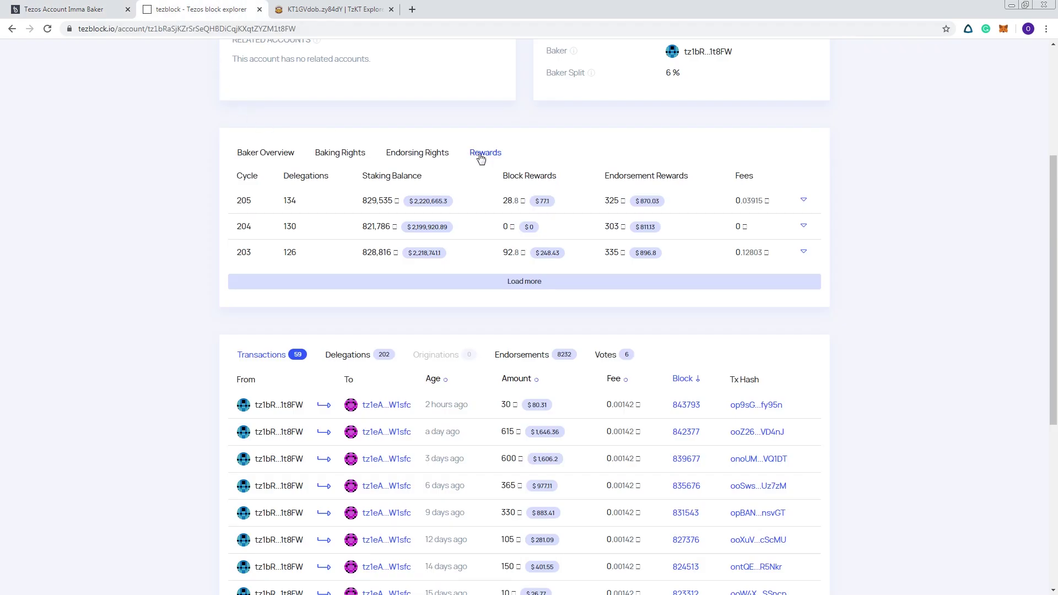
left_click(805, 202)
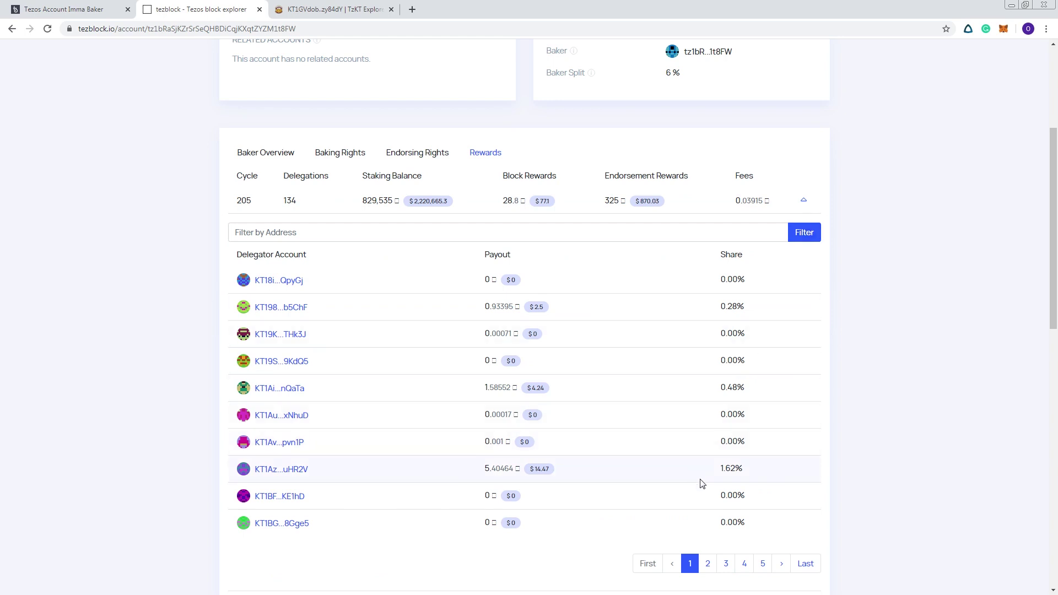
left_click(762, 565)
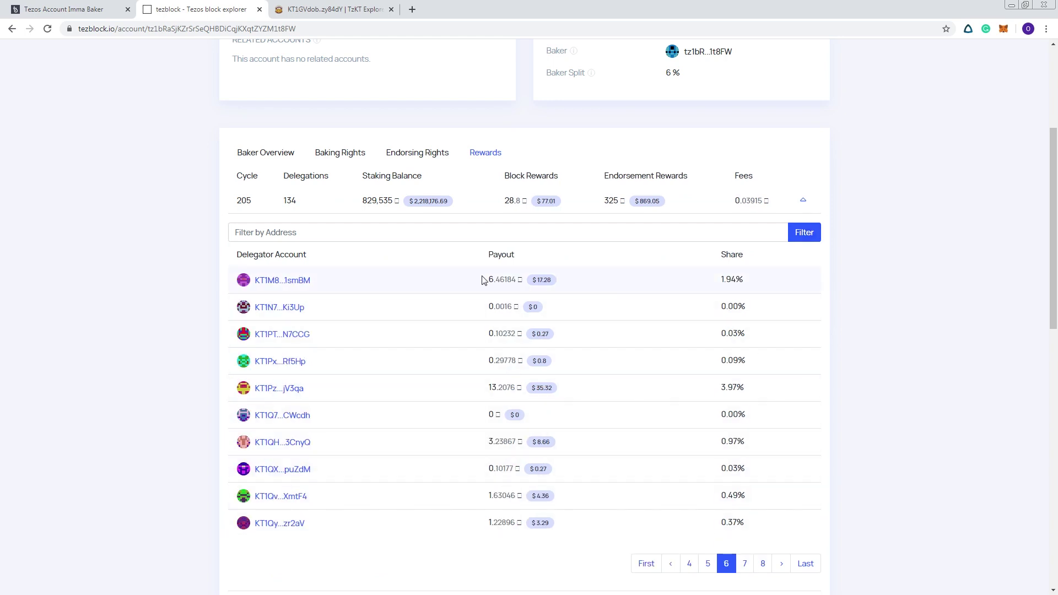
Check the delegator's Rewards tab in TzKT, then open its rewards on Baking Bad.
left_click(333, 9)
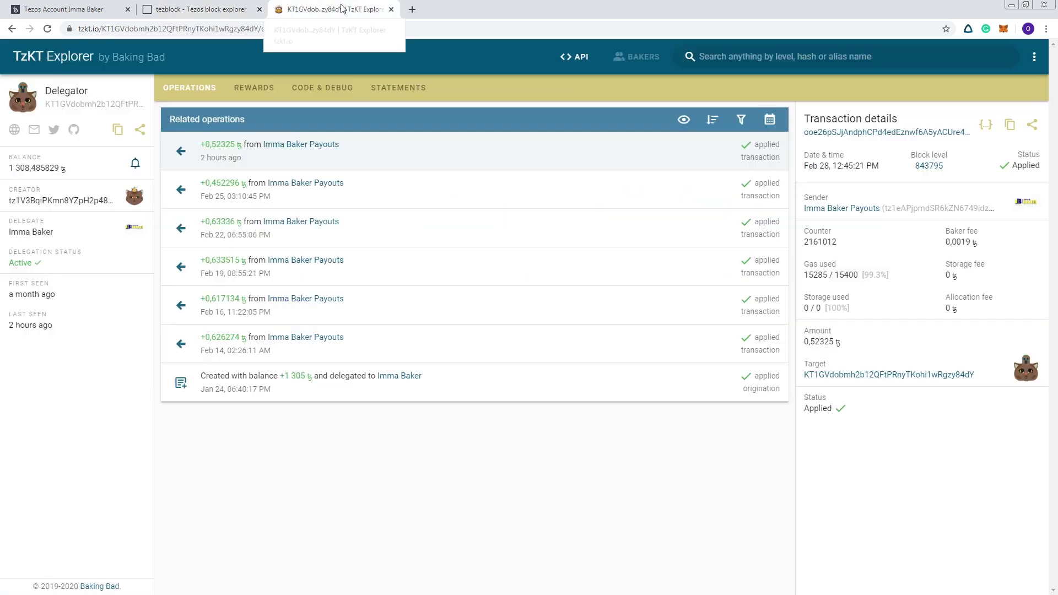
left_click(251, 92)
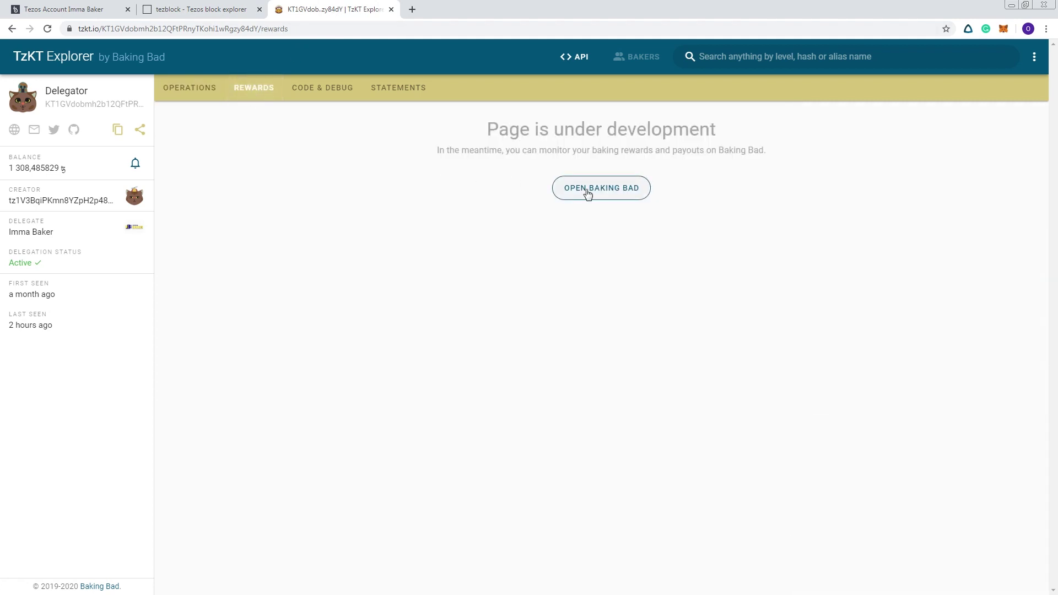
left_click(588, 193)
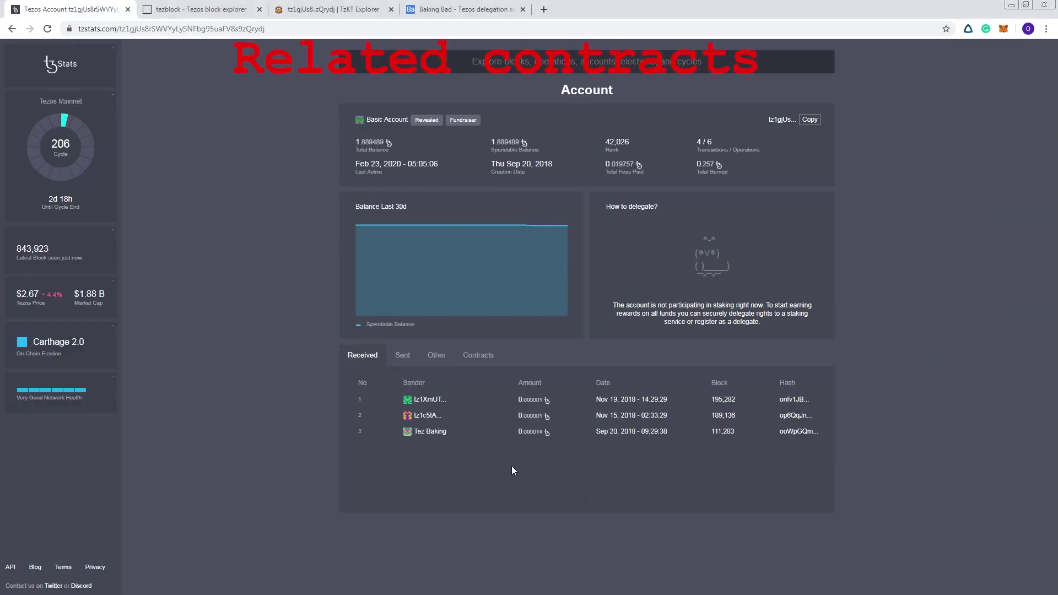
Compare the account's contracts: TzStats Contracts, tezblock Originations and TzKT Contracts.
left_click(476, 357)
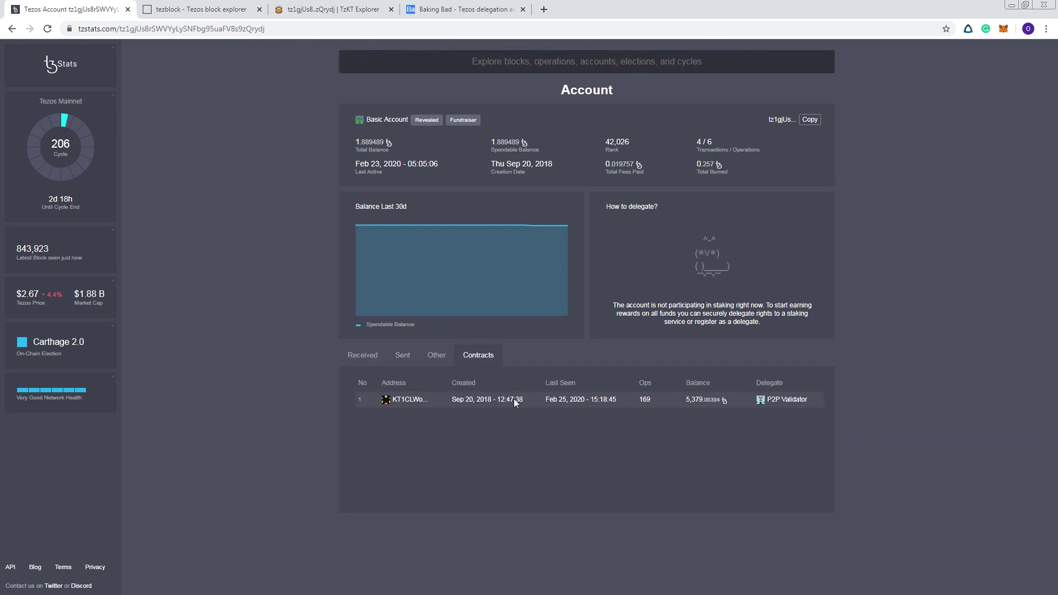
key("ctrl+Tab")
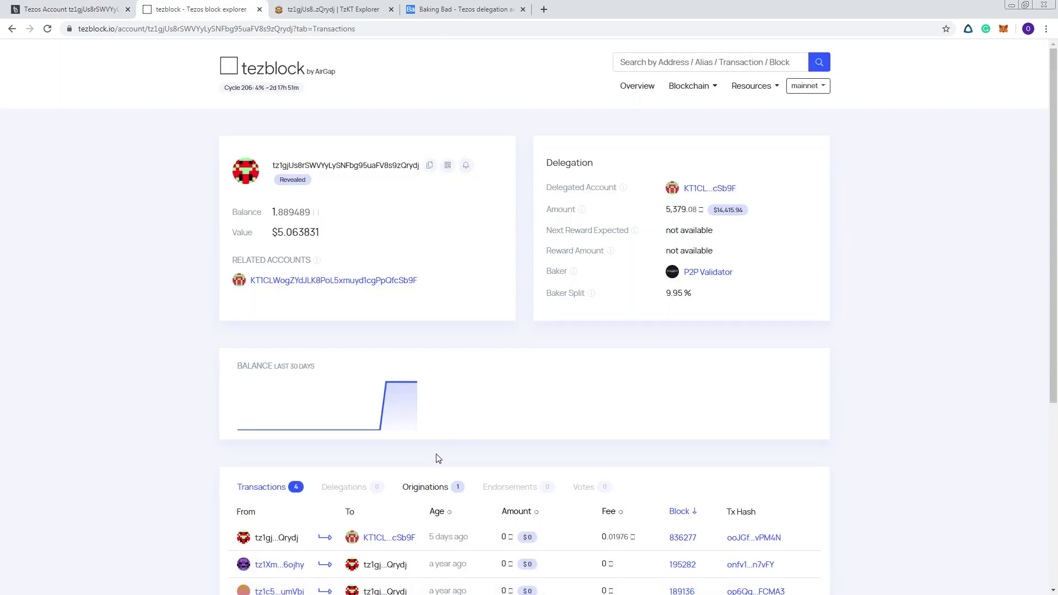
left_click(425, 487)
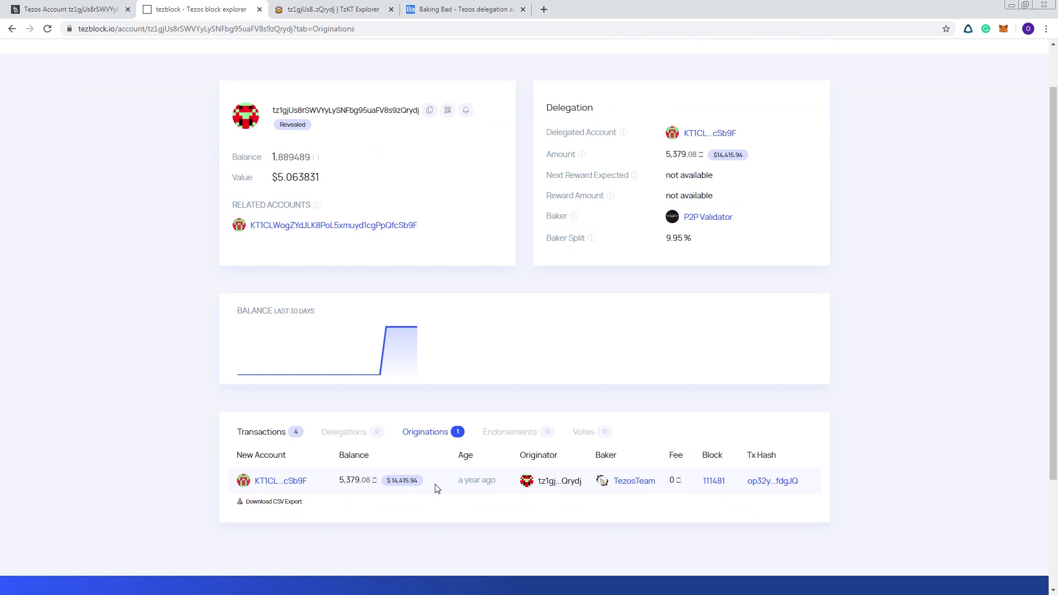
key("ctrl+Tab")
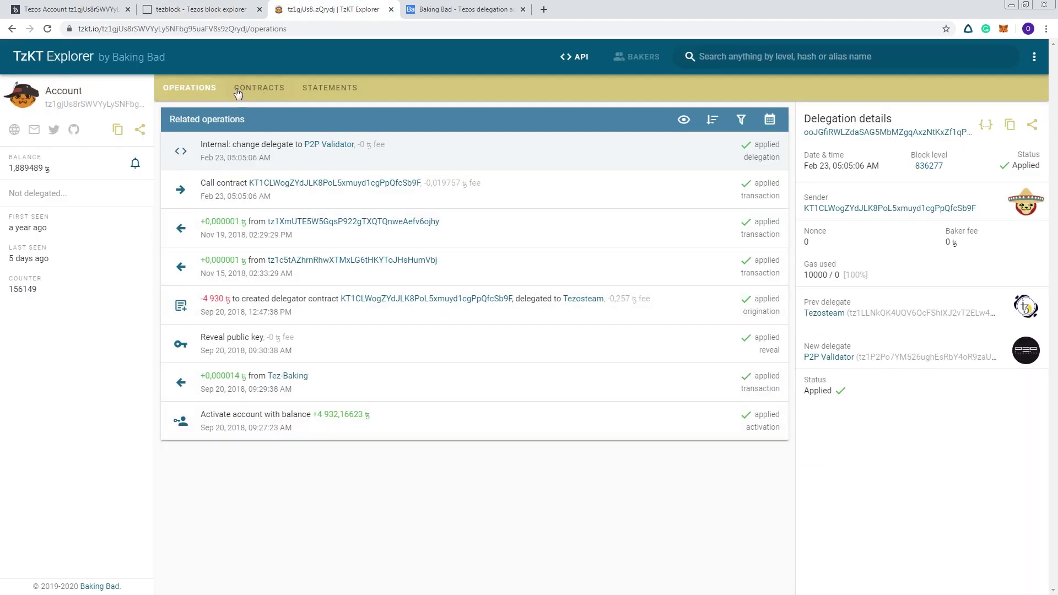
left_click(258, 92)
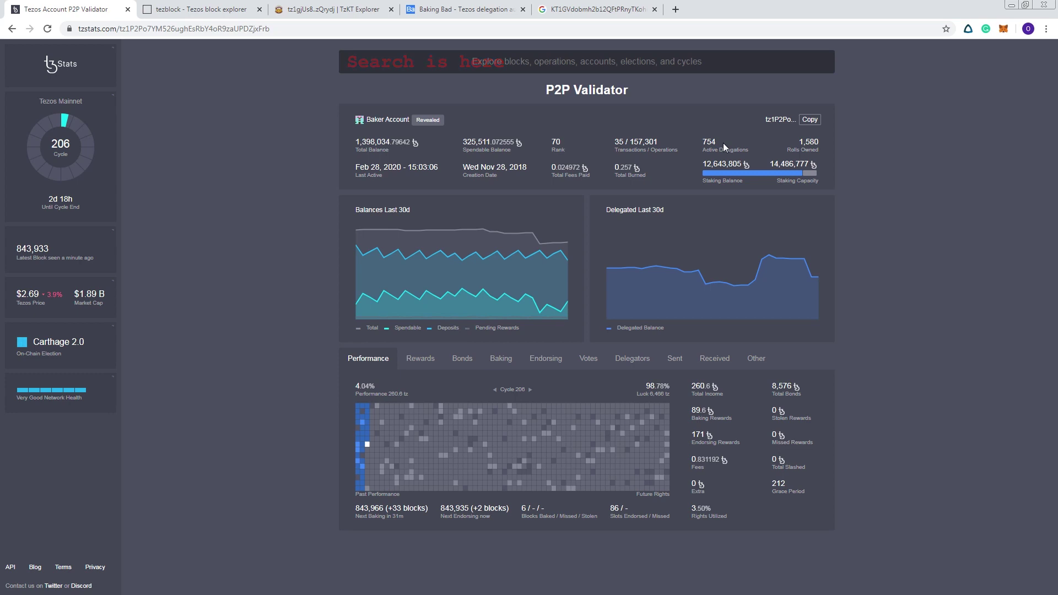
Show P2P Validator's cycle 205 delegator payouts in TzStats rewards and in tezblock.
left_click(463, 357)
left_click(422, 360)
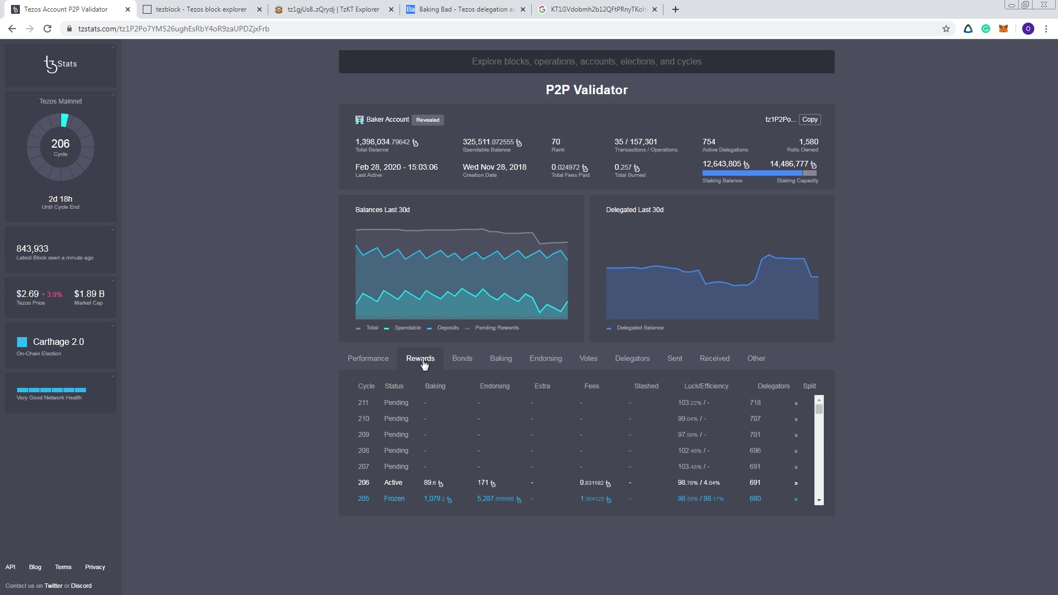
left_click(797, 500)
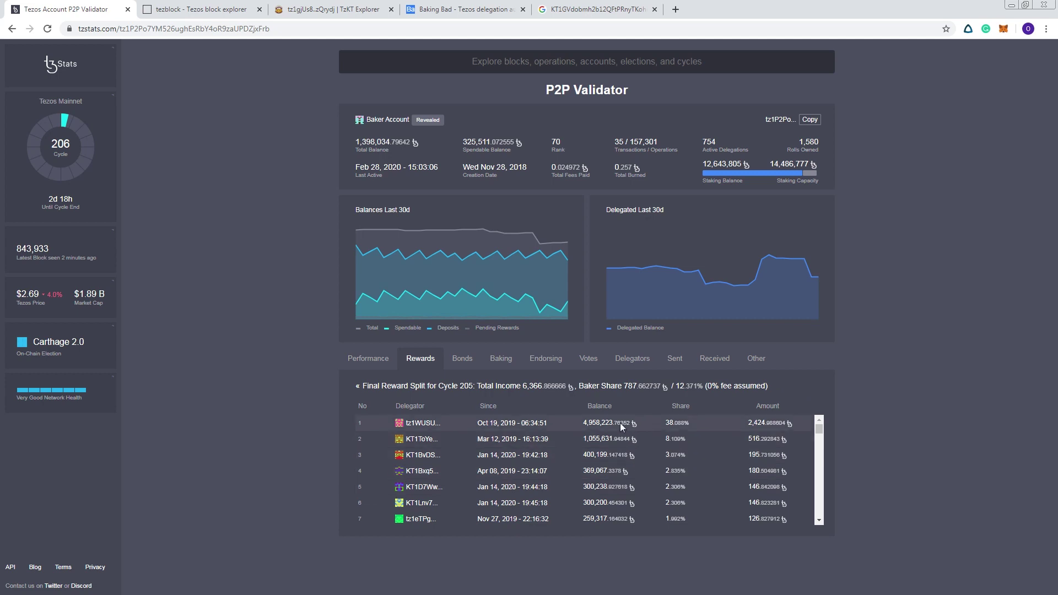
left_click(199, 10)
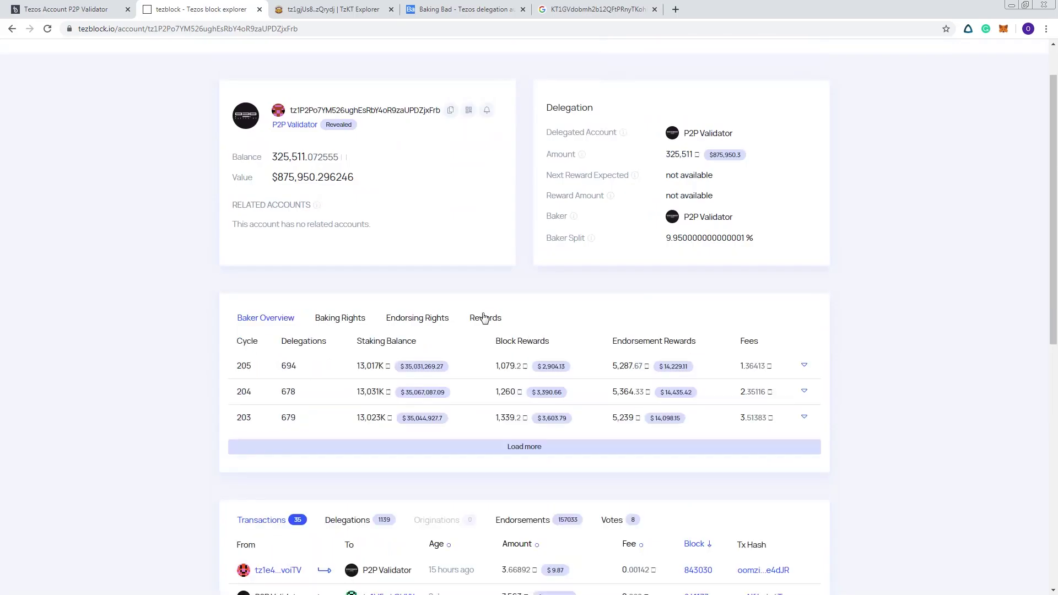
left_click(806, 313)
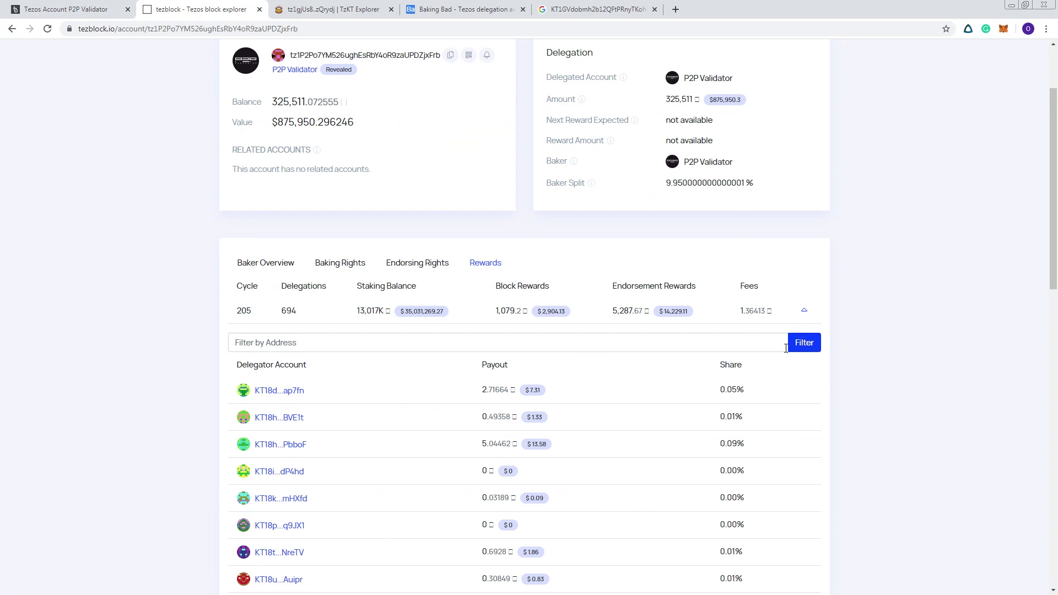
scroll(806, 312, "down", 2)
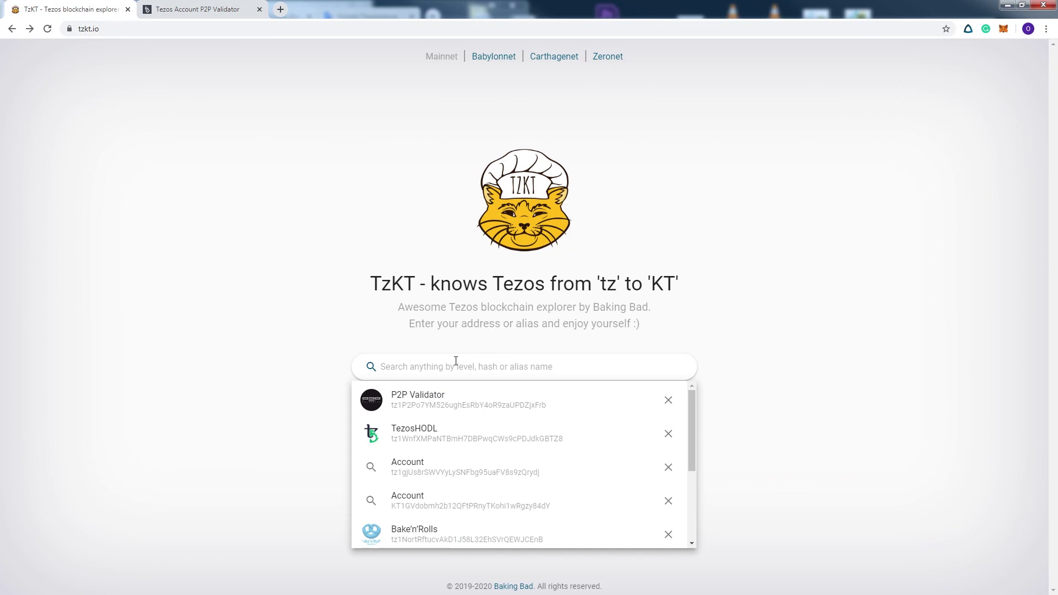
type("p2p")
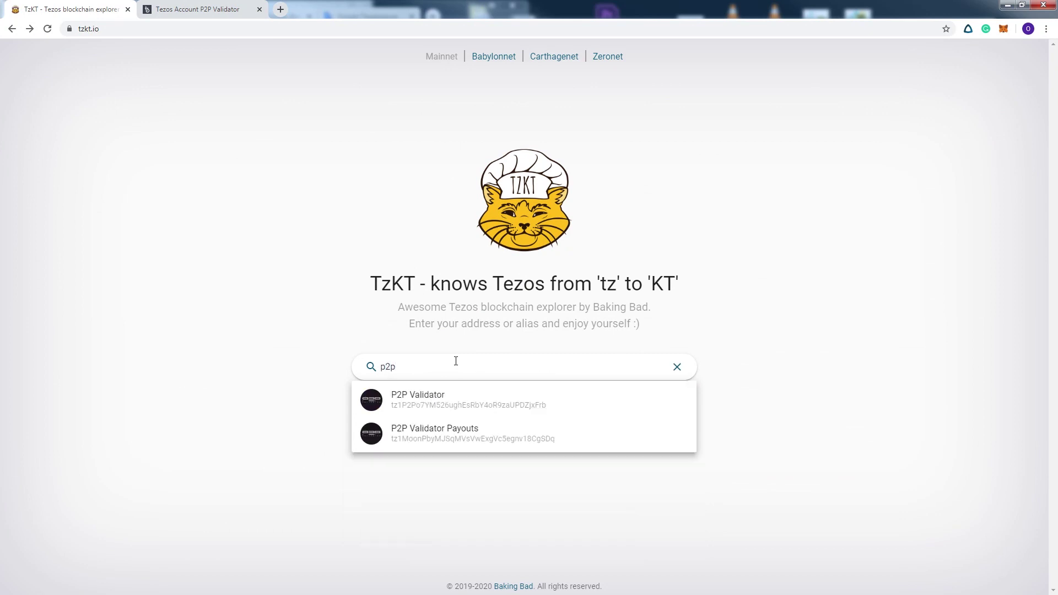
Show P2P Validator's per-cycle rewards table on its TzKT account page.
left_click(429, 400)
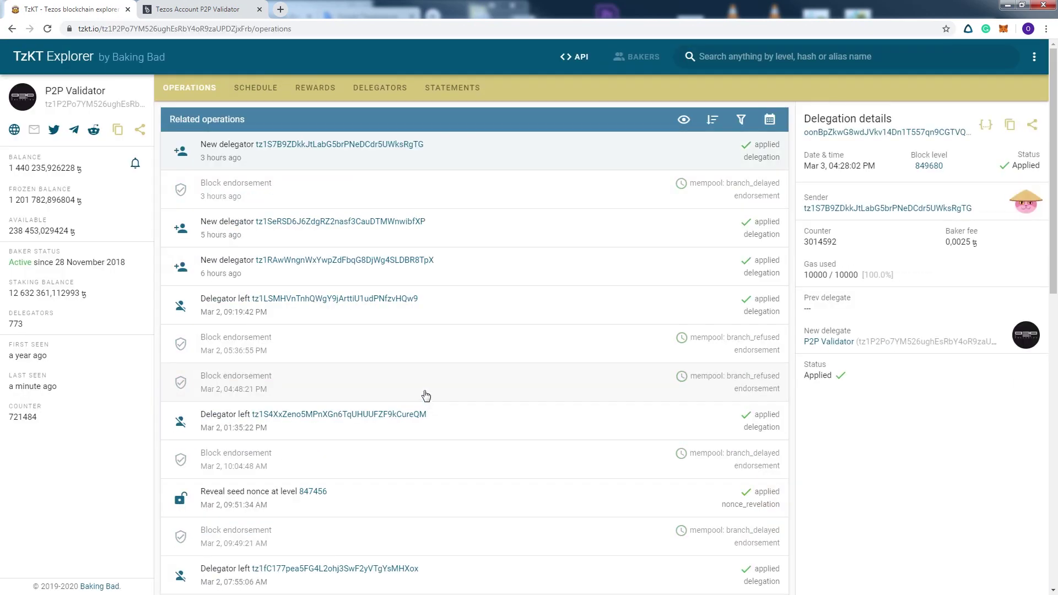
left_click(314, 88)
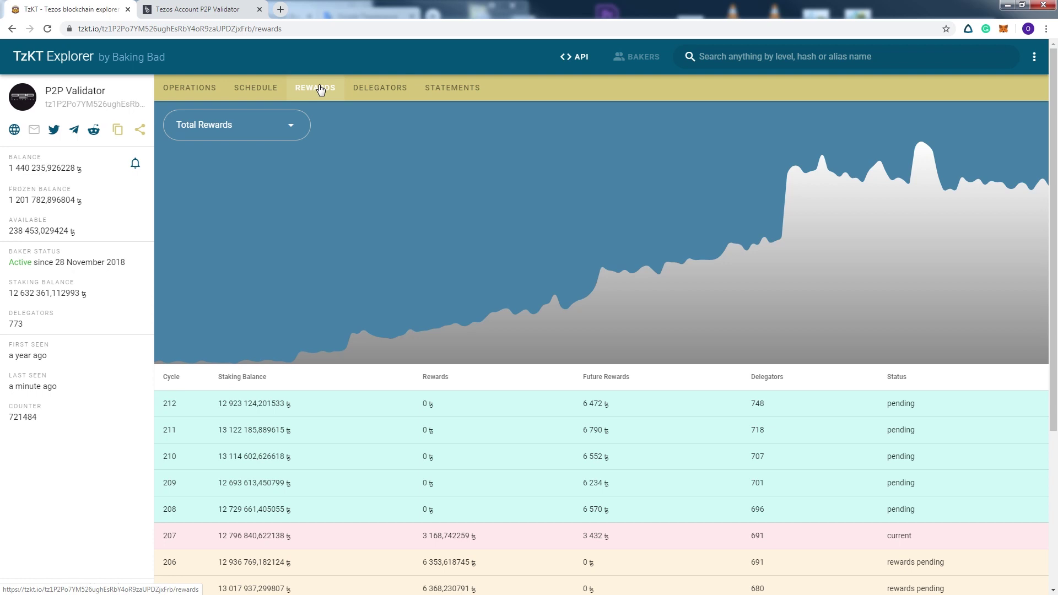
key("alt+Tab")
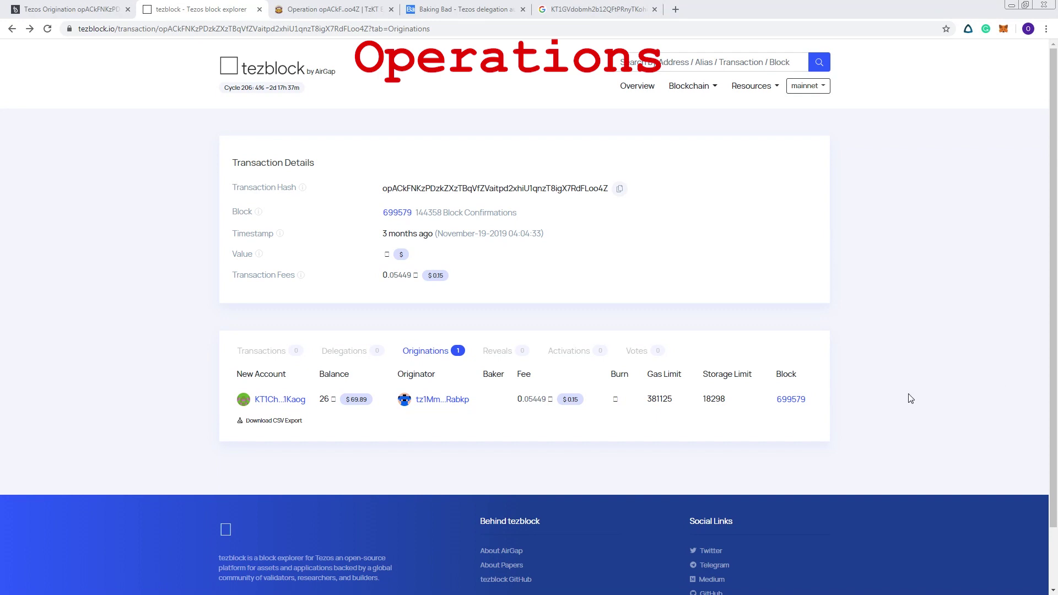
Highlight the origination's gas and storage limits and empty burn amount in tezblock.
left_click_drag(645, 405, 734, 404)
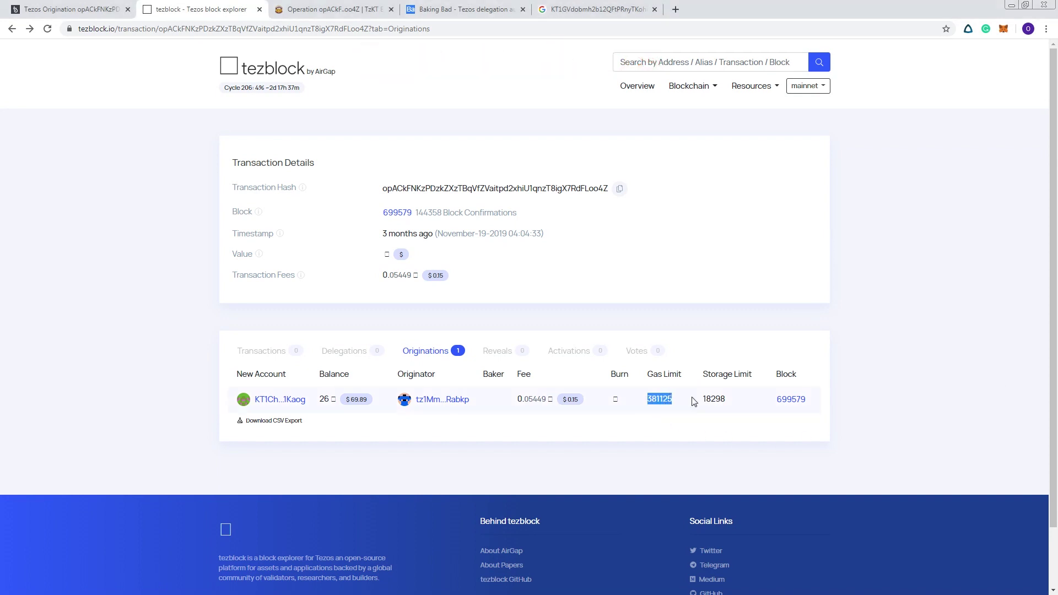
left_click(746, 423)
left_click_drag(610, 403, 625, 402)
Check the origination in TzStats, then show its raw RPC JSON in TzKT.
left_click(70, 9)
left_click(182, 198)
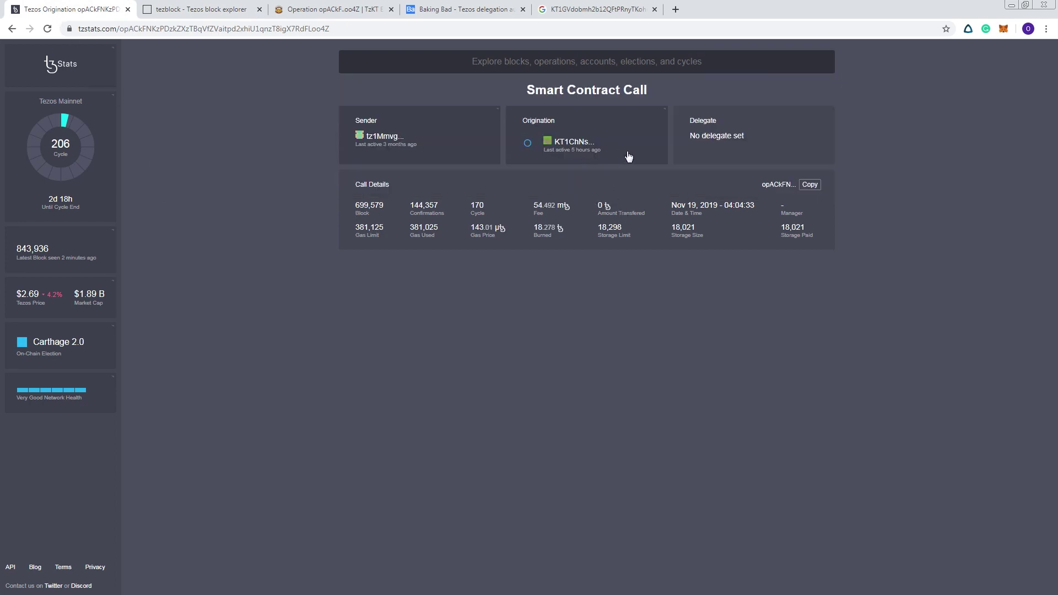
left_click(331, 9)
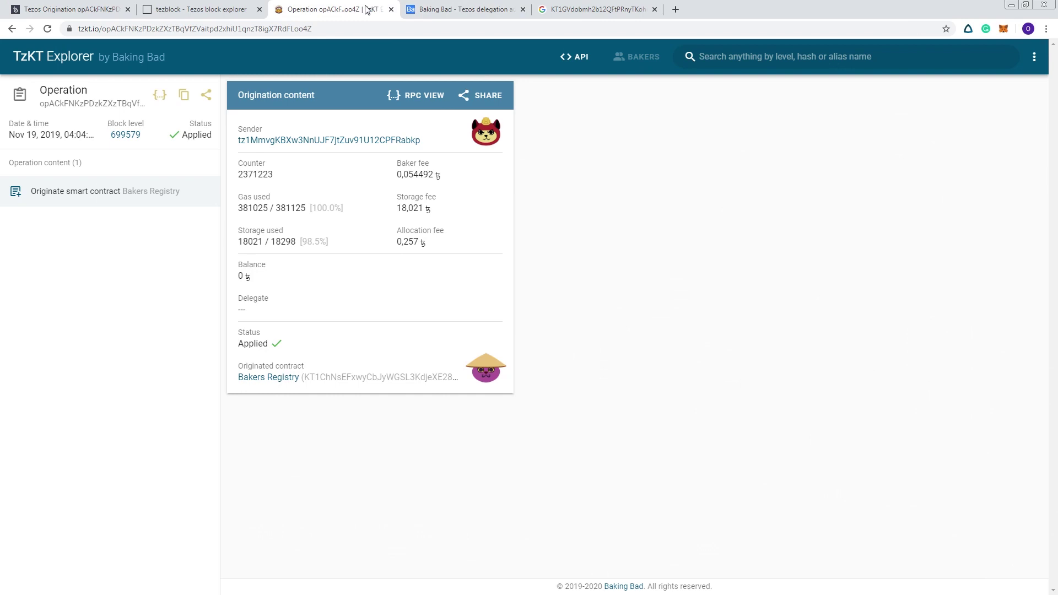
left_click(411, 98)
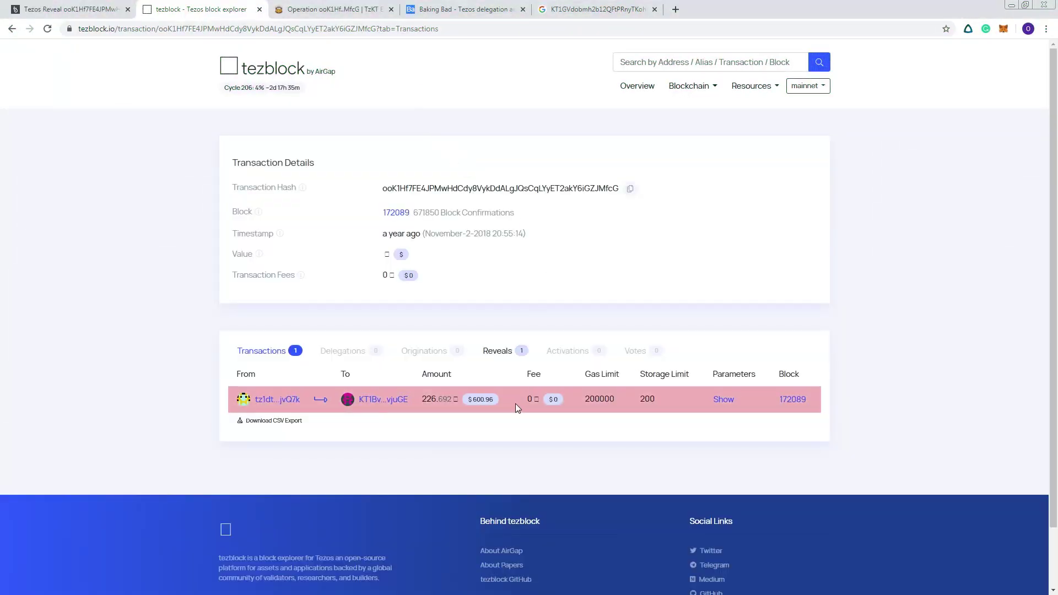
View ooK1Hf7F in TzStats, then its Balance too low and storage-fee errors in TzKT.
left_click(62, 9)
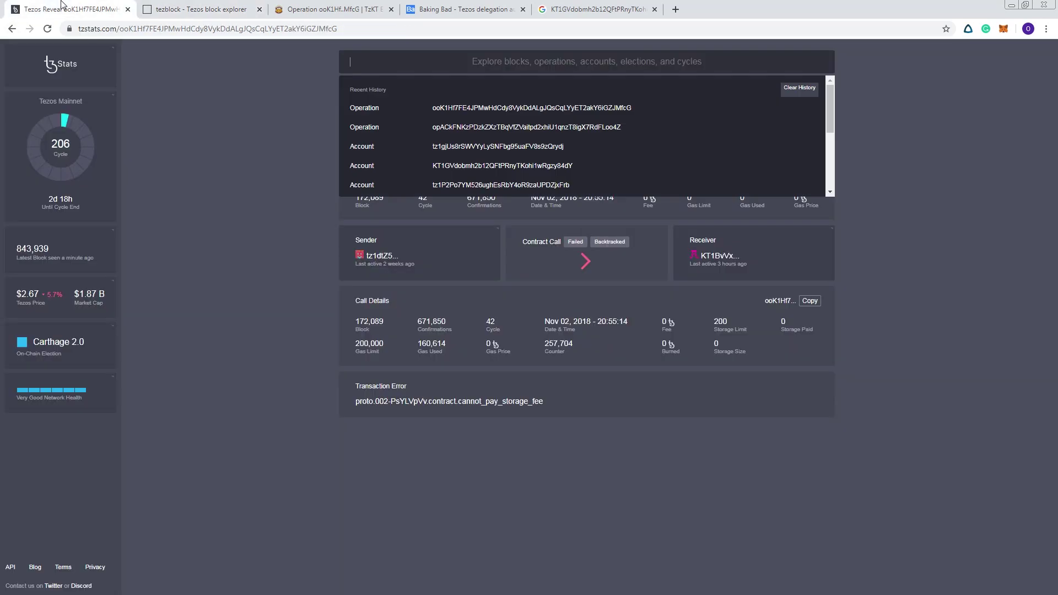
left_click(189, 175)
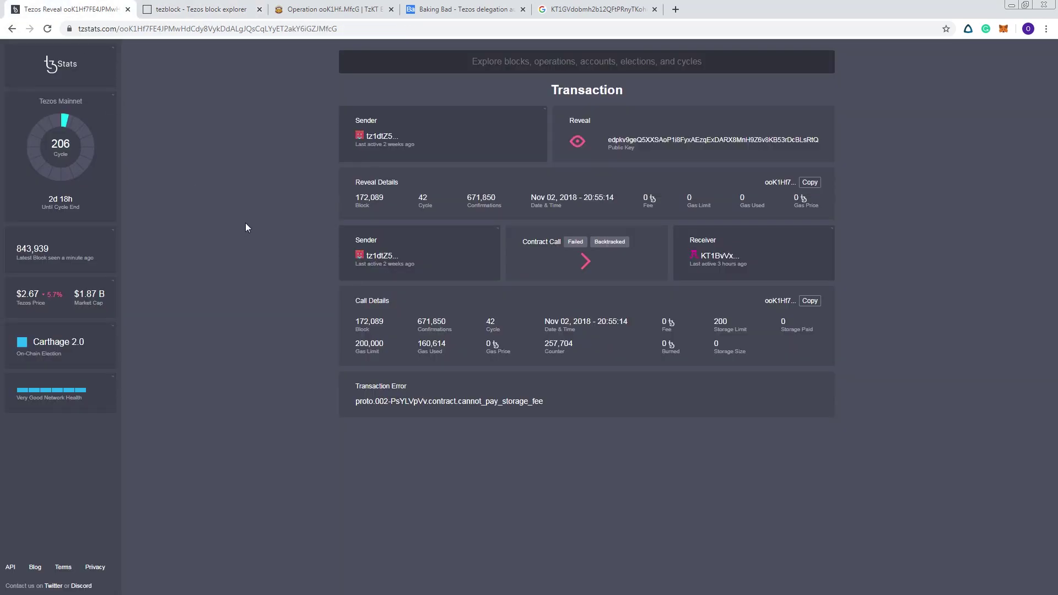
key("ctrl+3")
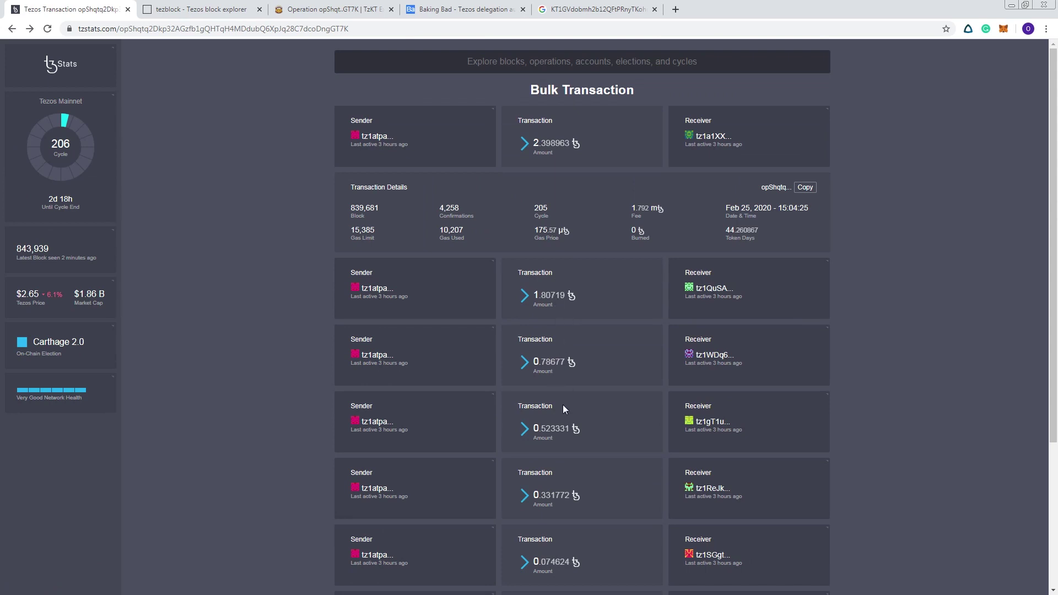
Check the bulk transaction in tezblock, then show TzKT's 0,523331 send details.
key("ctrl+2")
scroll(452, 370, "down", 3)
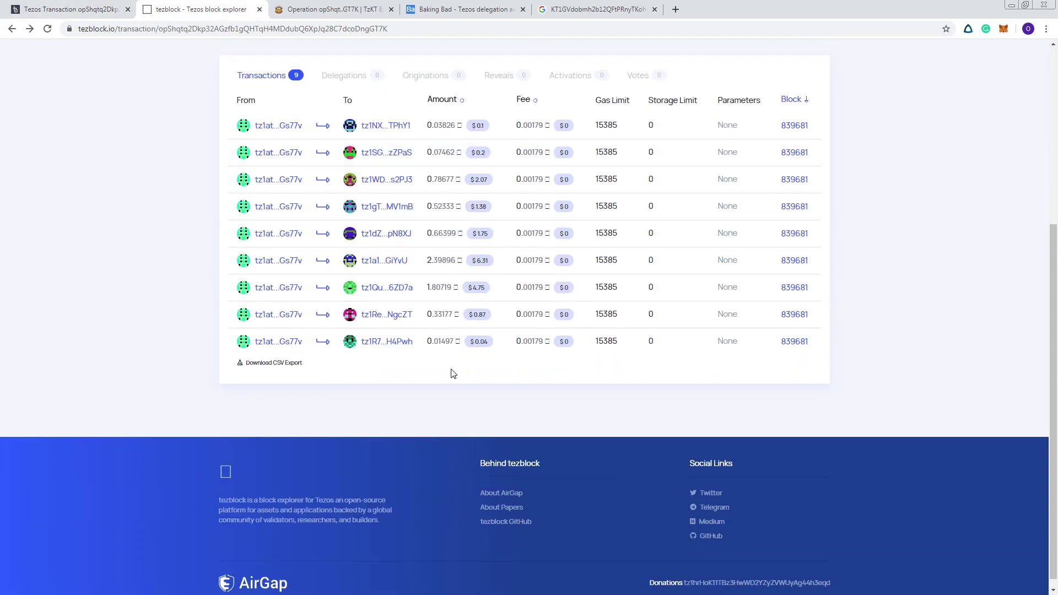
scroll(453, 369, "up", 1)
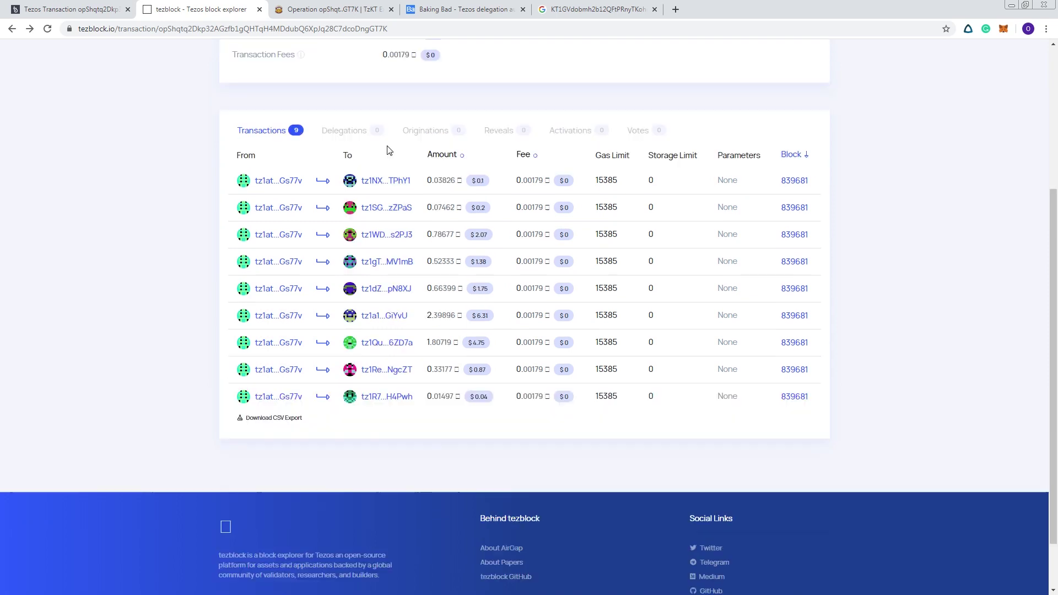
left_click(336, 11)
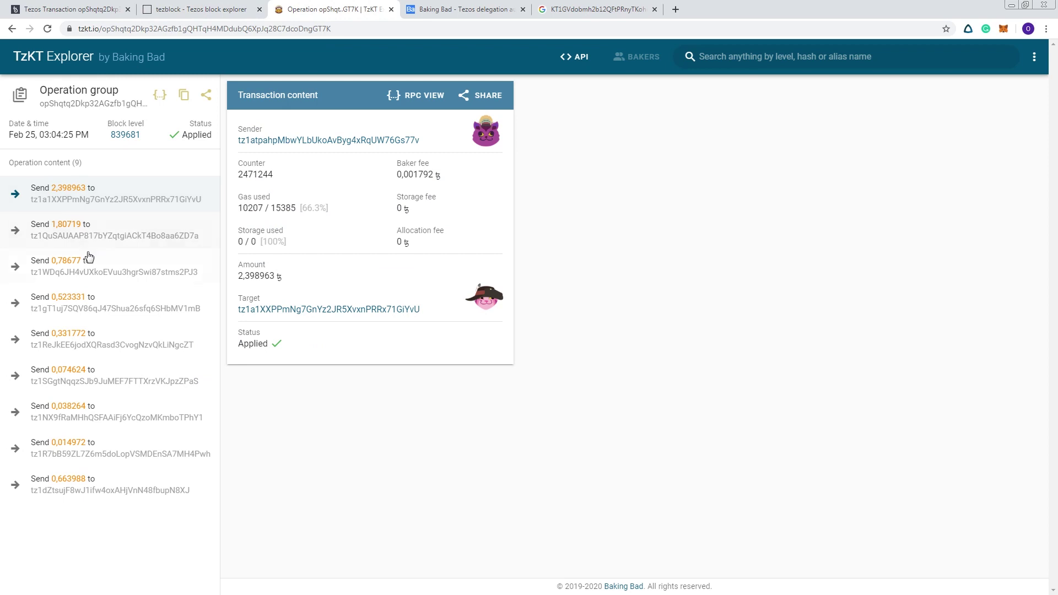
left_click(107, 314)
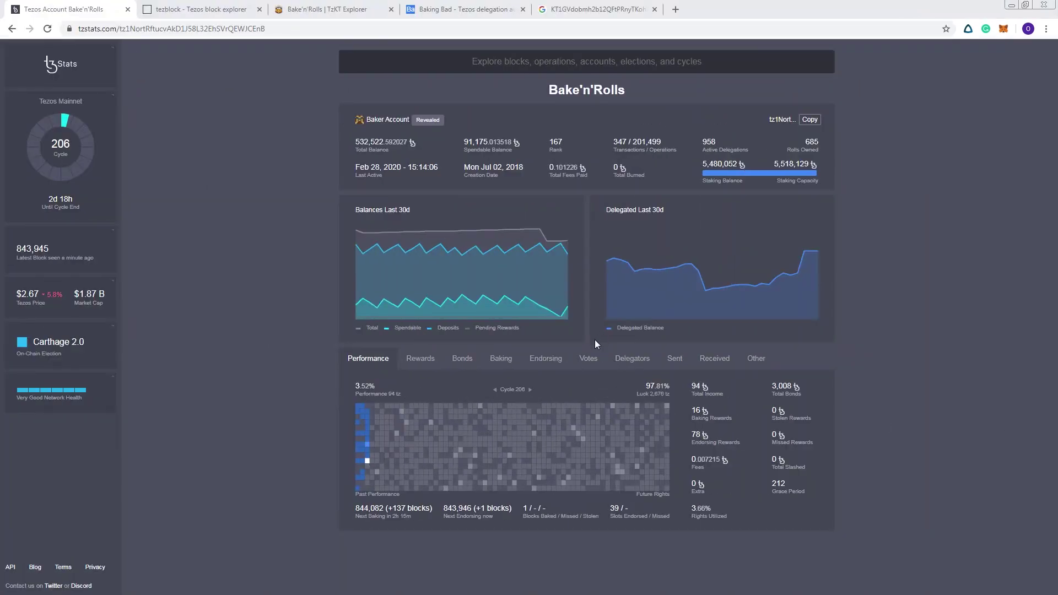
Show Bake'n'Rolls' voting history in TzStats and in tezblock.
left_click(595, 362)
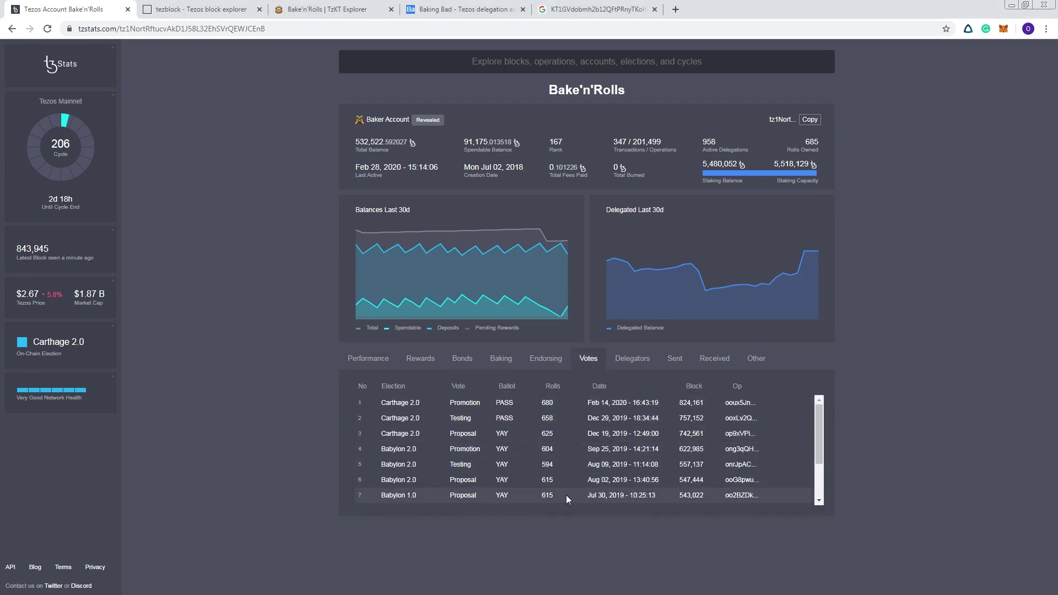
left_click(240, 10)
scroll(546, 289, "down", 5)
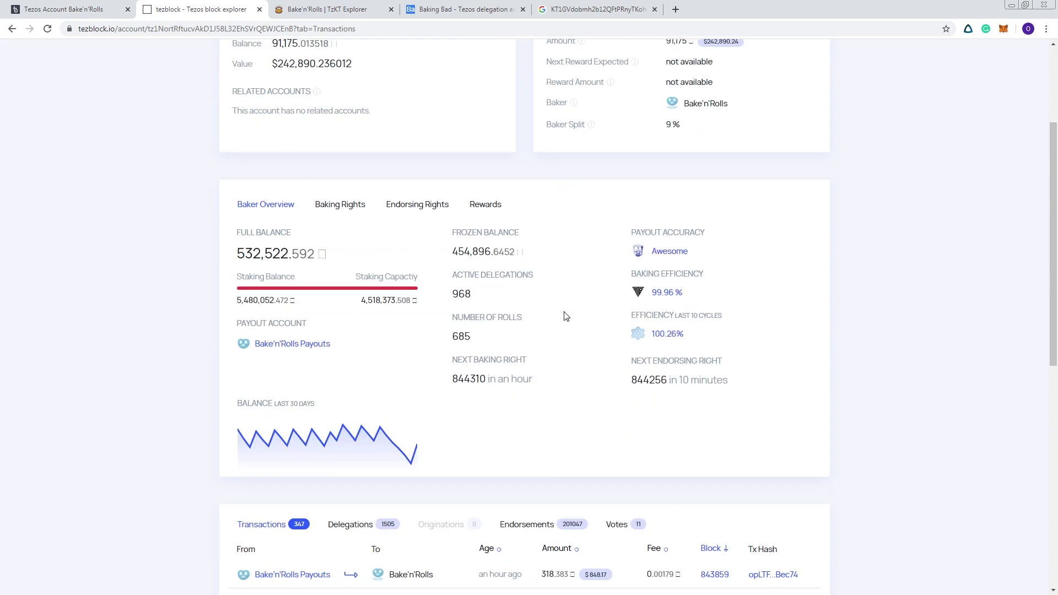
scroll(565, 315, "down", 5)
scroll(566, 315, "down", 3)
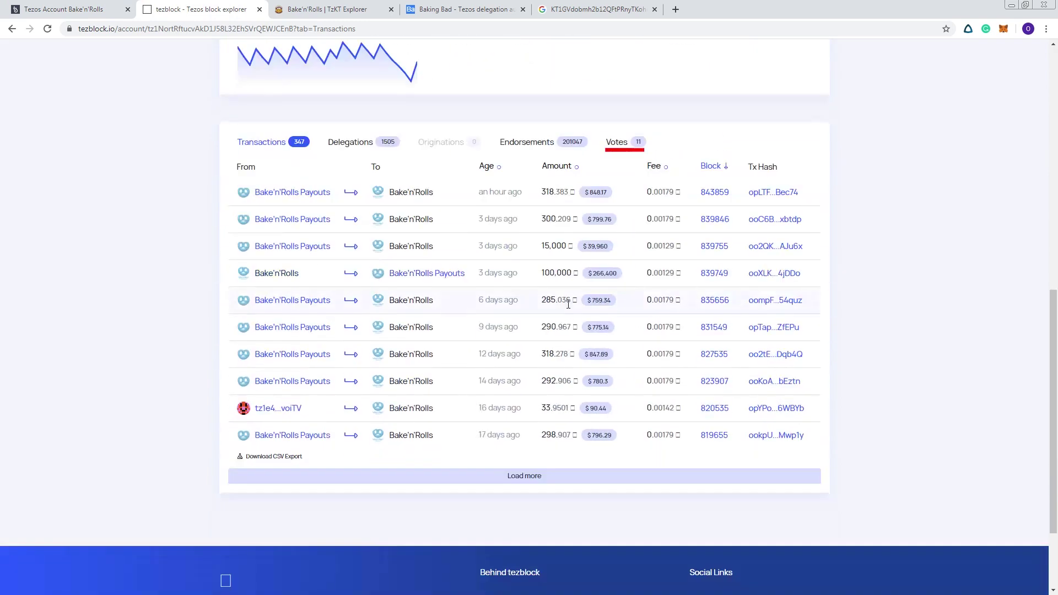
left_click(617, 142)
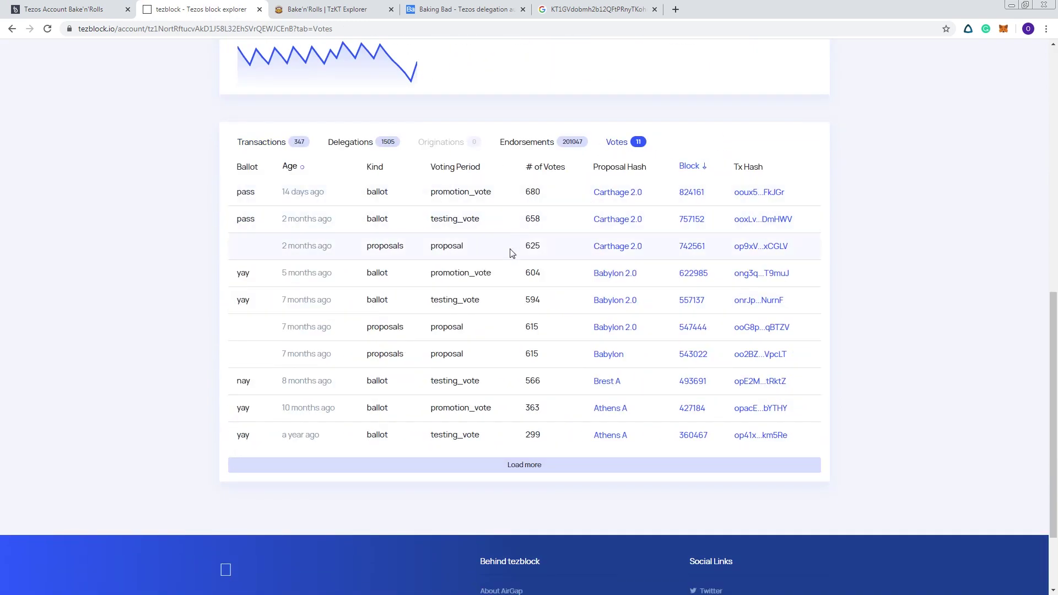
Filter out Delegation, Origination, Transaction and Reveal from Bake'n'Rolls' TzKT operations.
left_click(326, 10)
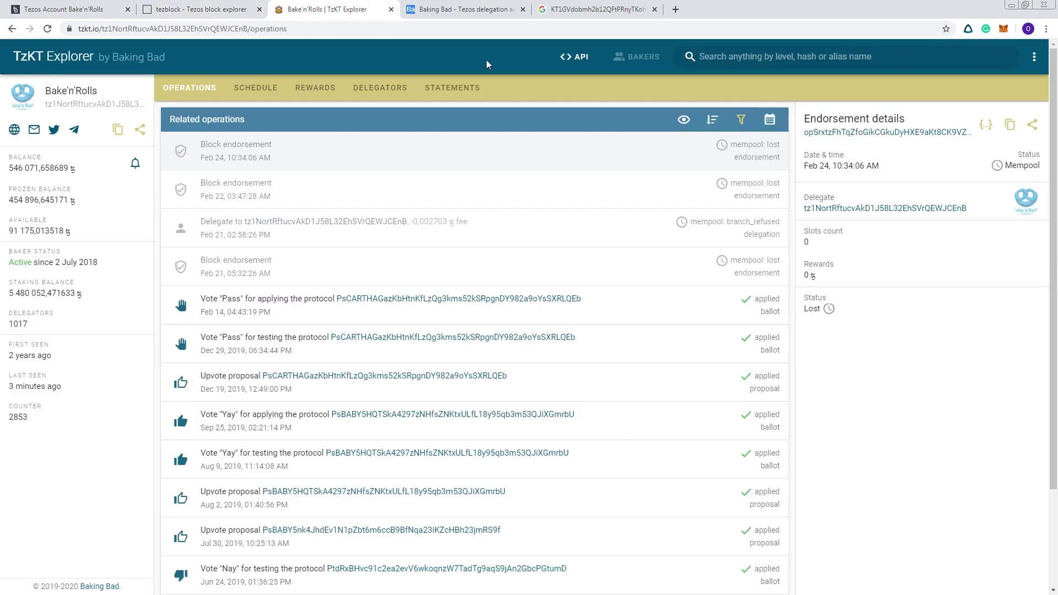
left_click(740, 119)
left_click(746, 334)
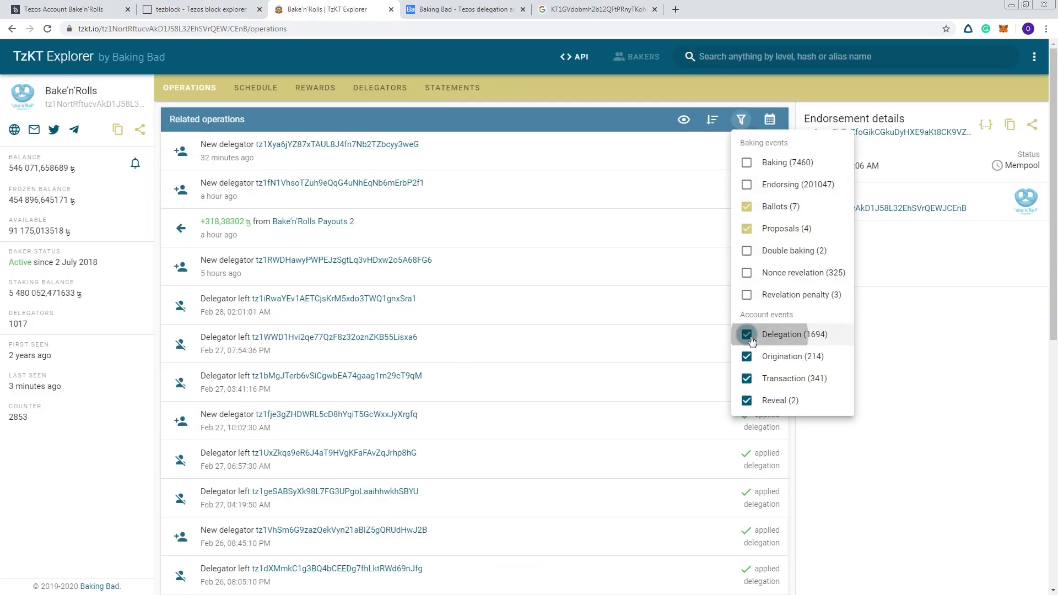
left_click(746, 357)
left_click(747, 379)
left_click(747, 400)
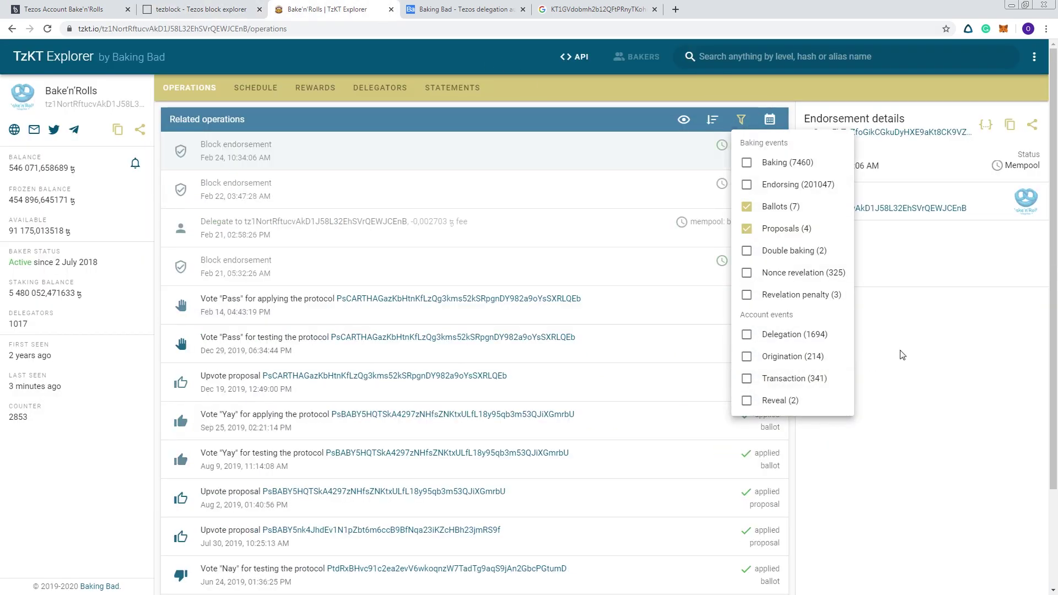
left_click(900, 355)
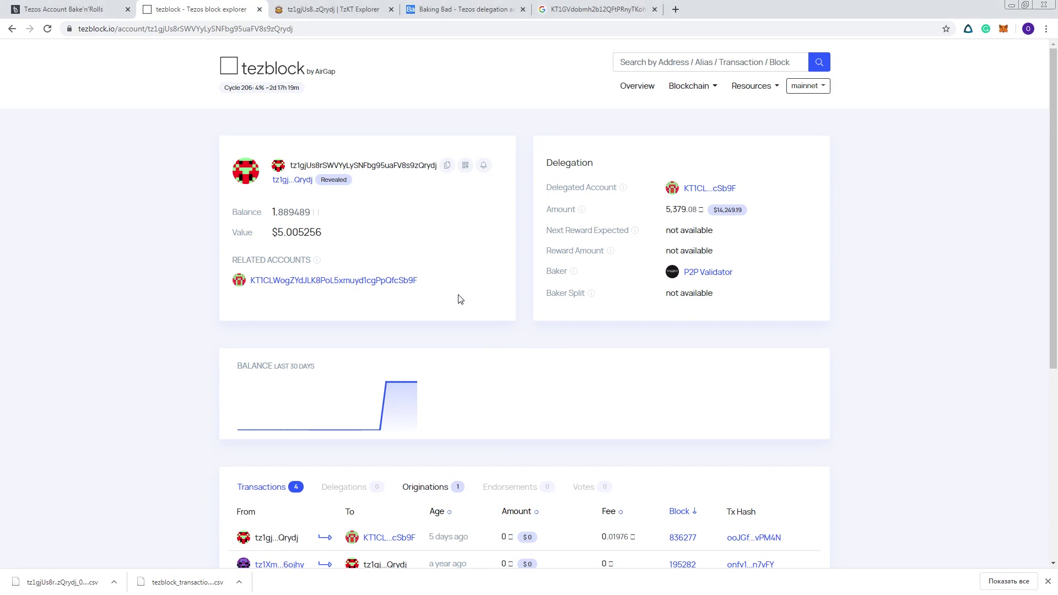
scroll(463, 298, "down", 5)
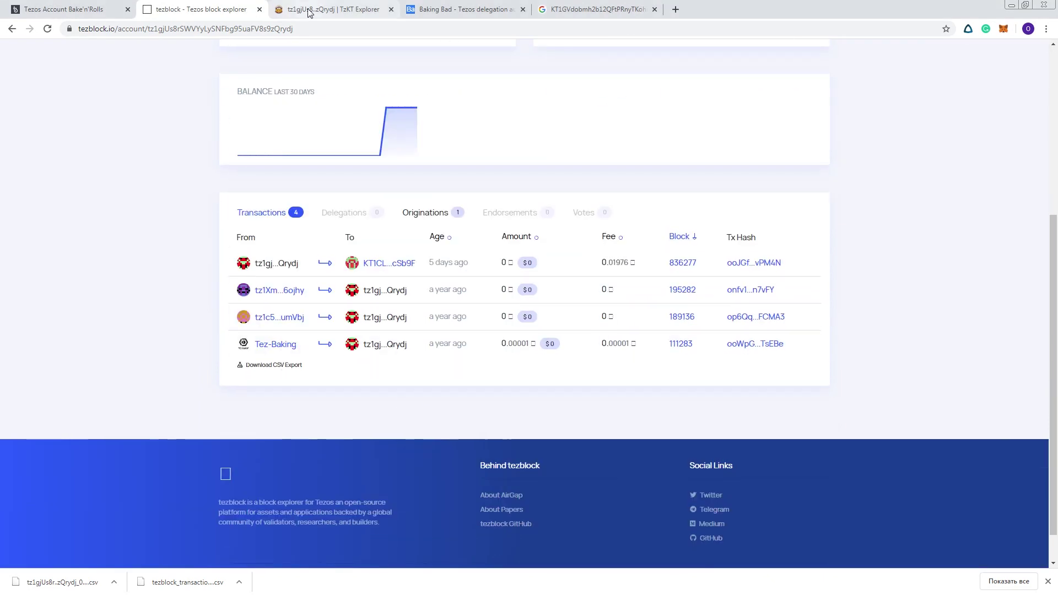
Download tz1gjUs8's Feb 26–28, 2020 TzKT statement as CSV, then return to TzStats.
left_click(329, 10)
left_click(330, 88)
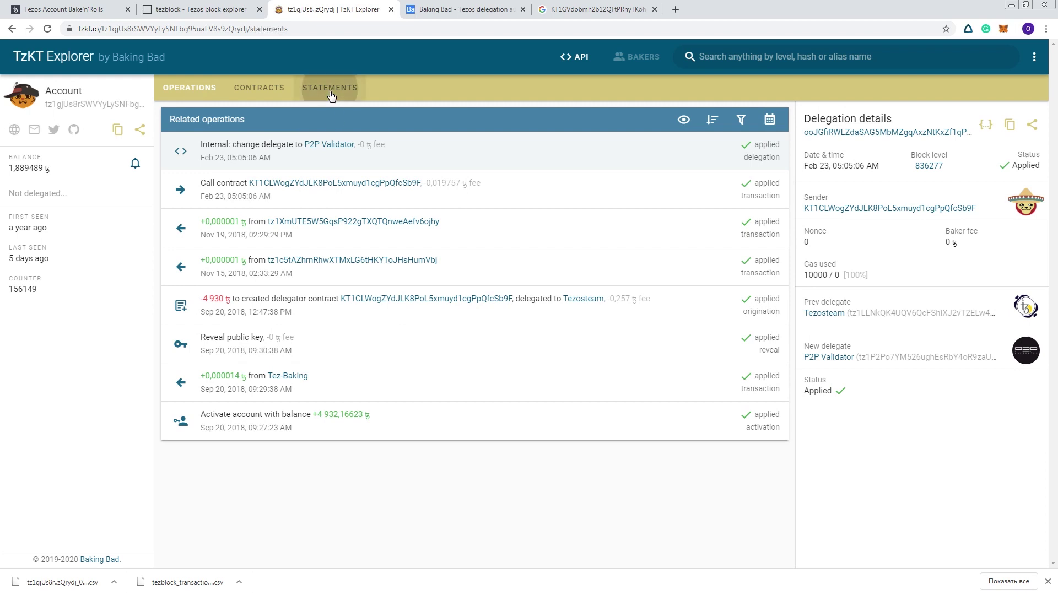
left_click(277, 321)
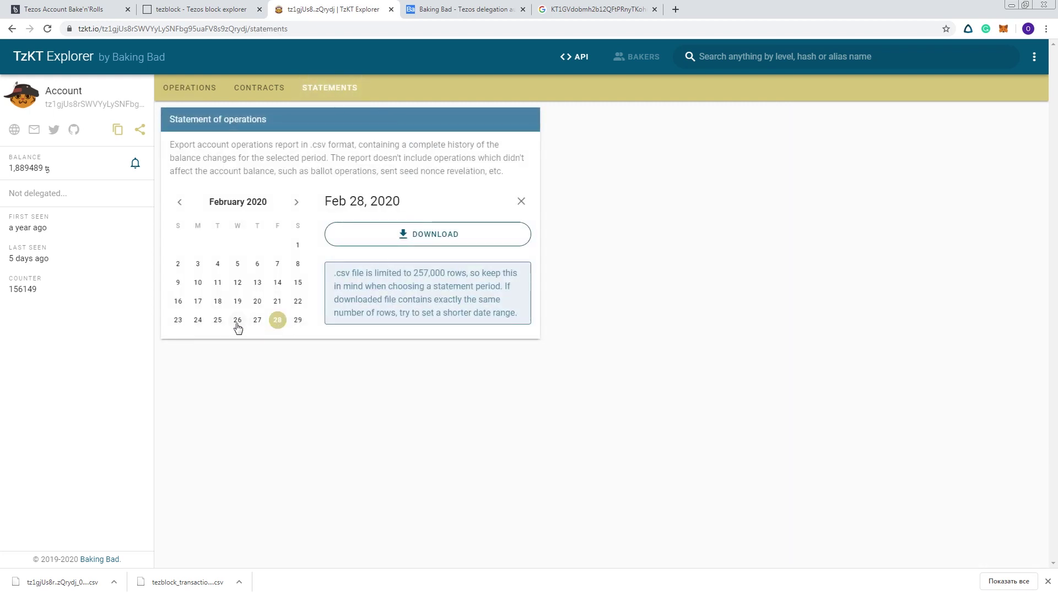
left_click(238, 320)
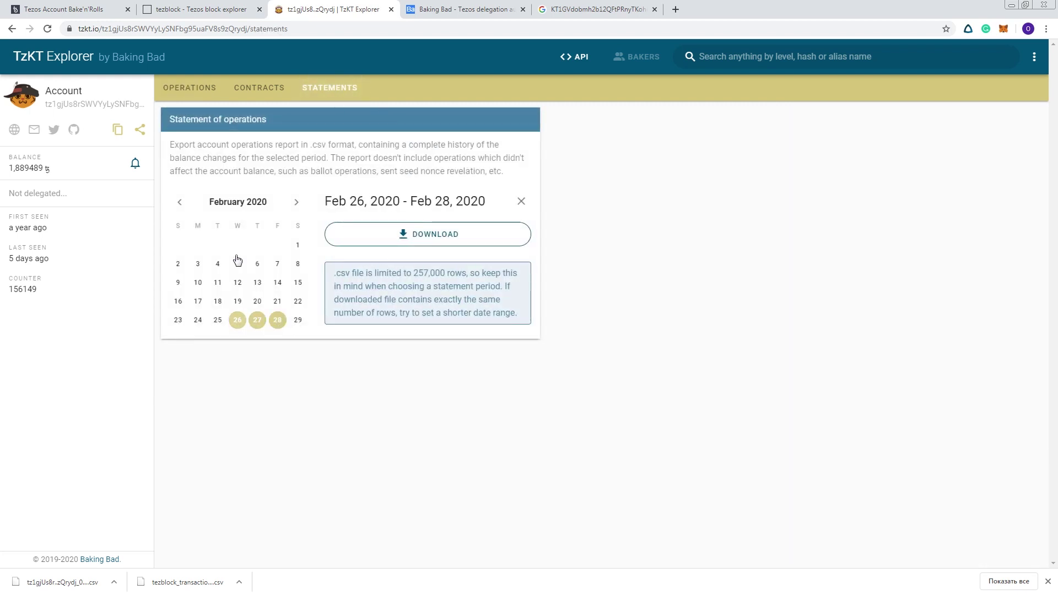
left_click(380, 239)
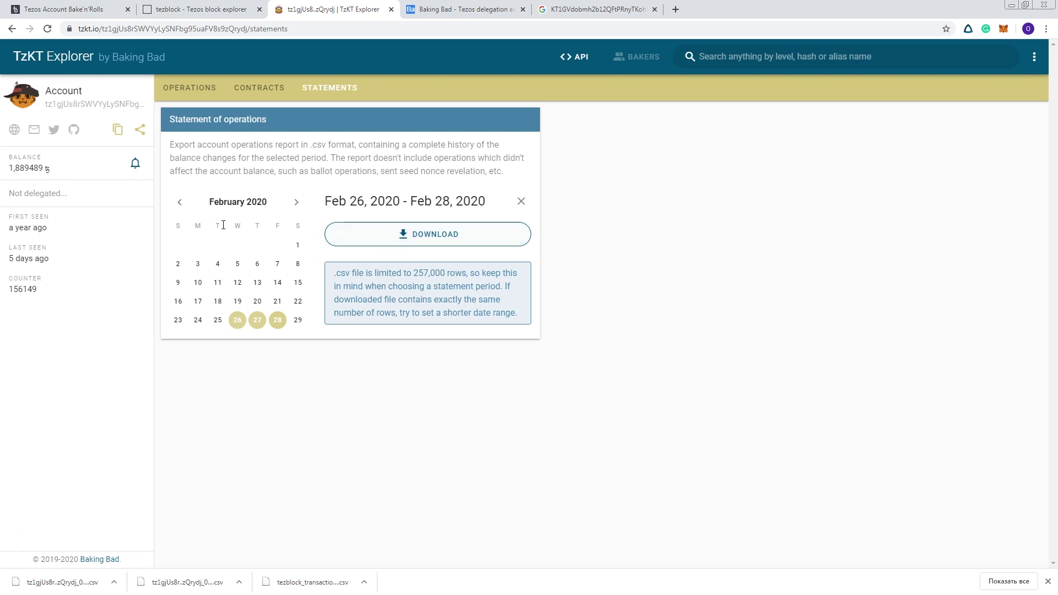
left_click(67, 9)
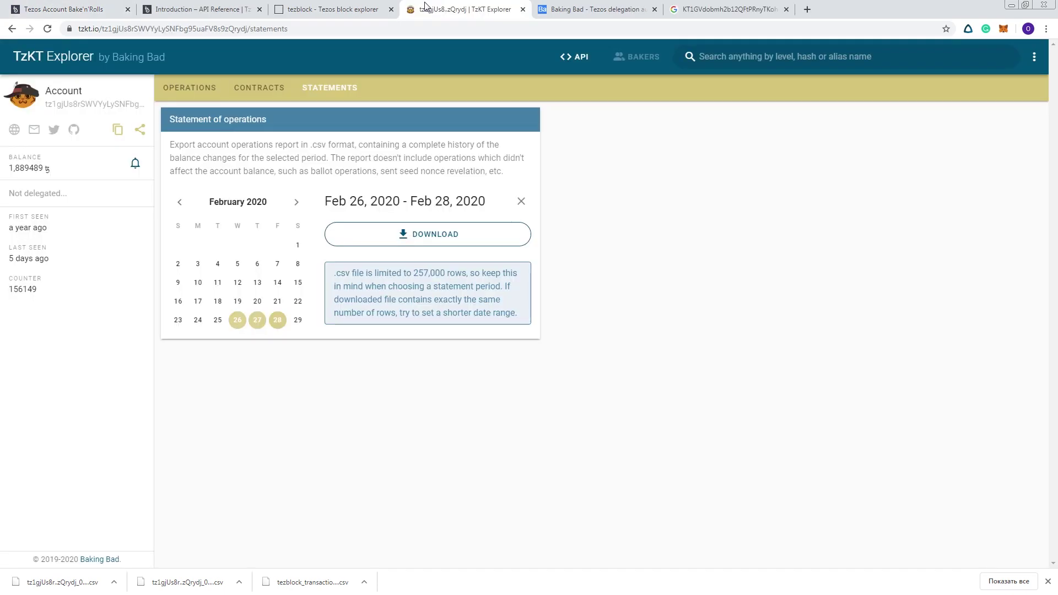
Open api.tzkt.io in a new tab from the API link in TzKT Explorer's header.
left_click(570, 61)
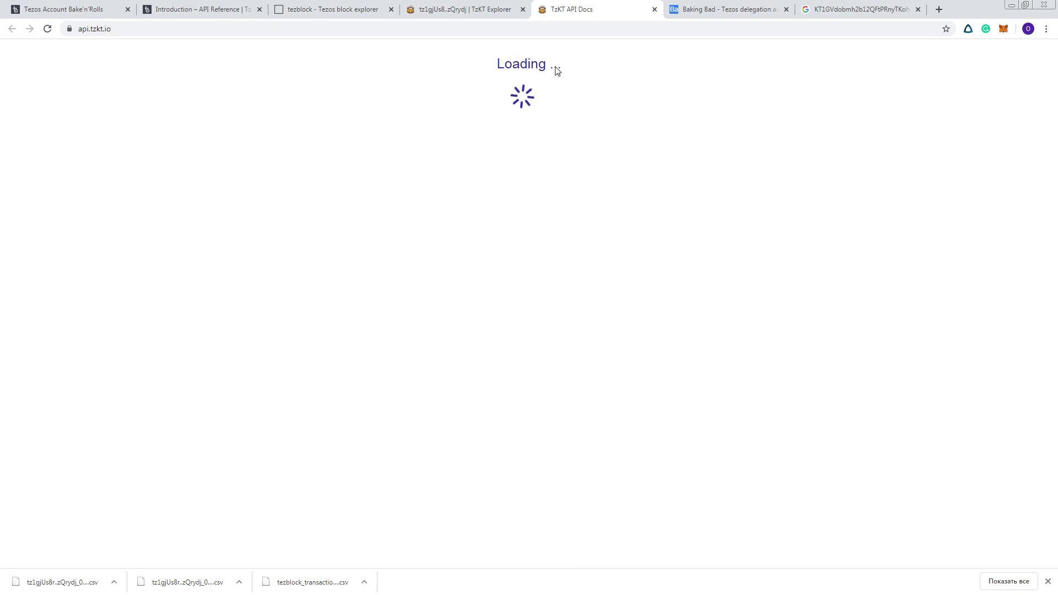